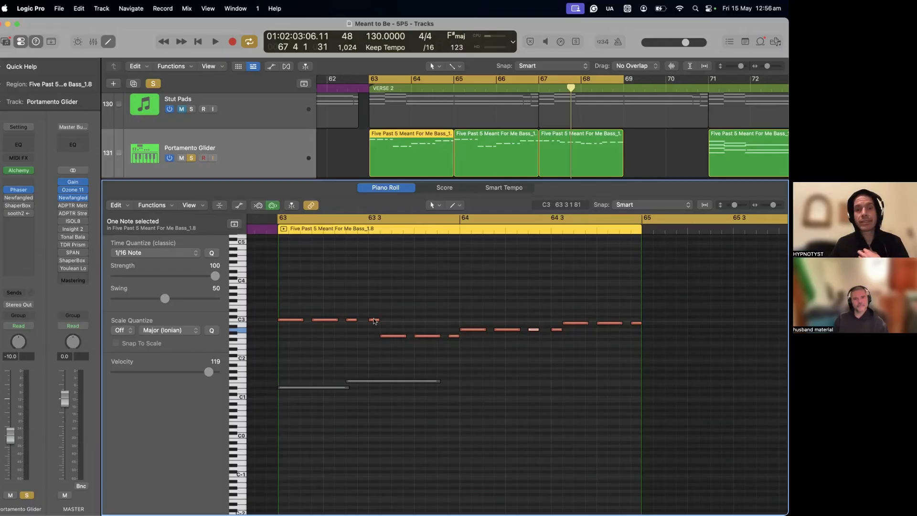
- Select the note pairs where the pitch changes in the bar 63 region and place the playhead at the 64 3 2 transition
{"action": "left_click", "coordinate": [383, 336]}
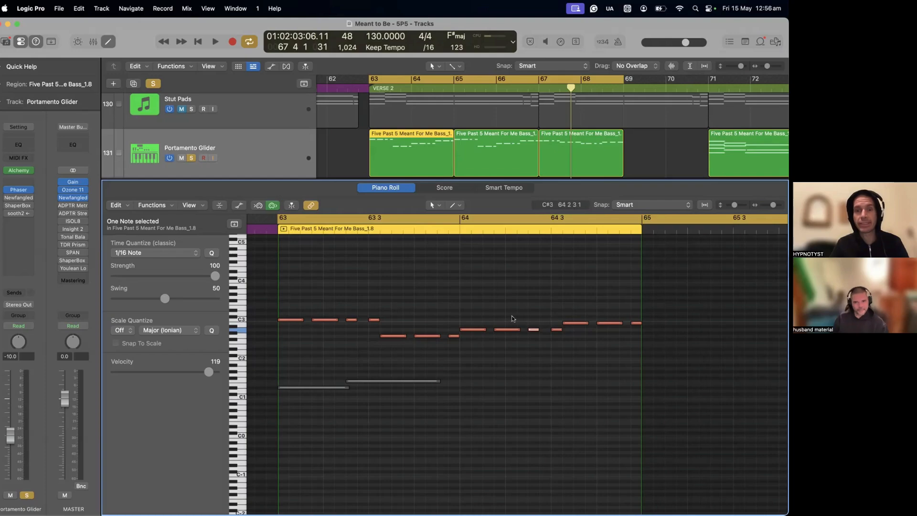
{"action": "left_click", "coordinate": [373, 314]}
{"action": "left_click_drag", "start_coordinate": [373, 314], "coordinate": [391, 351]}
{"action": "left_click_drag", "start_coordinate": [454, 315], "coordinate": [473, 353]}
{"action": "left_click_drag", "start_coordinate": [551, 317], "coordinate": [565, 342]}
{"action": "key", "text": "z"}
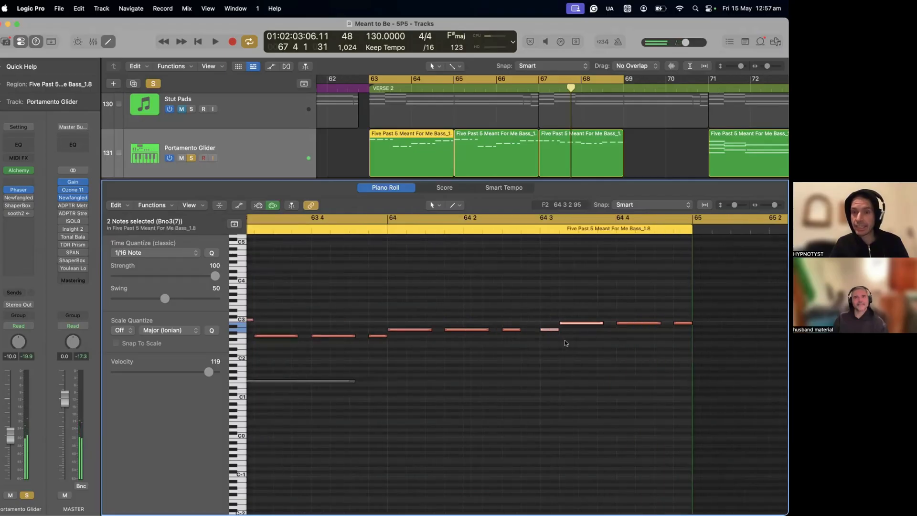
{"action": "left_click", "coordinate": [532, 228]}
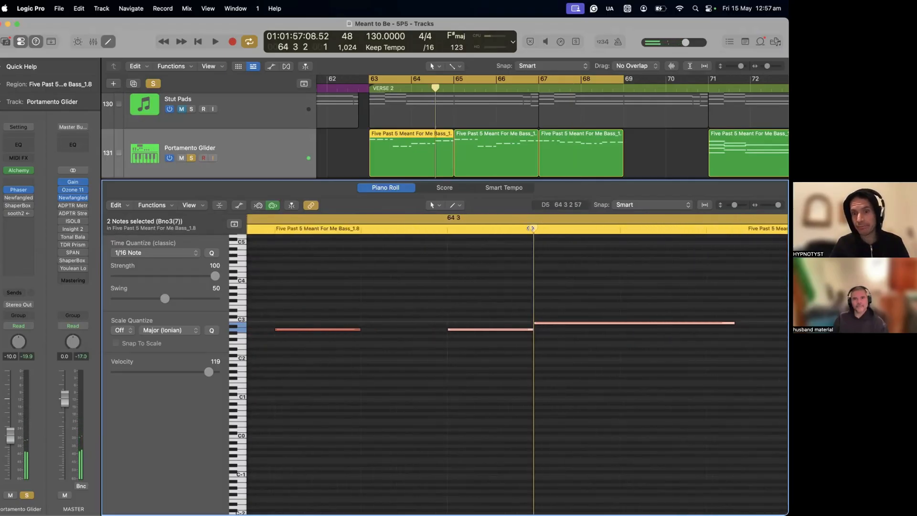
{"action": "key", "text": "z"}
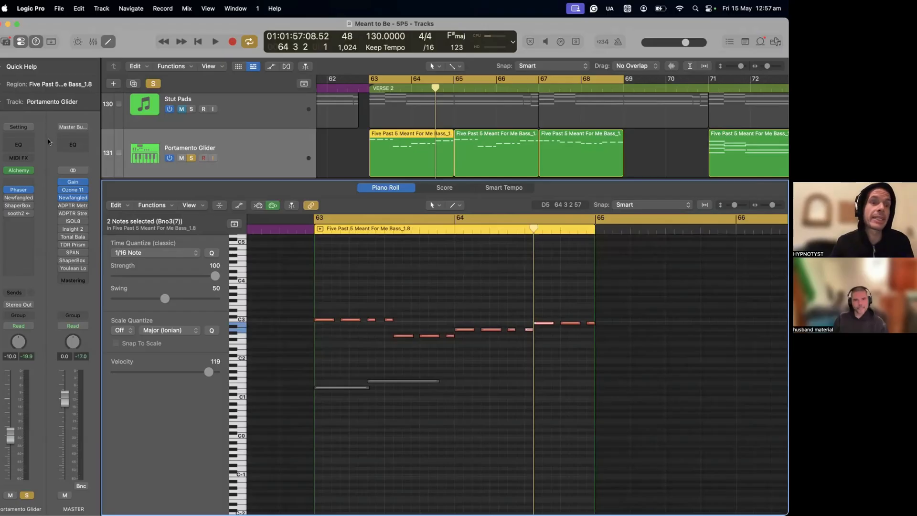
- Open the Alchemy instrument on the Portamento Glider track and remove it from the channel strip
{"action": "left_click", "coordinate": [19, 170]}
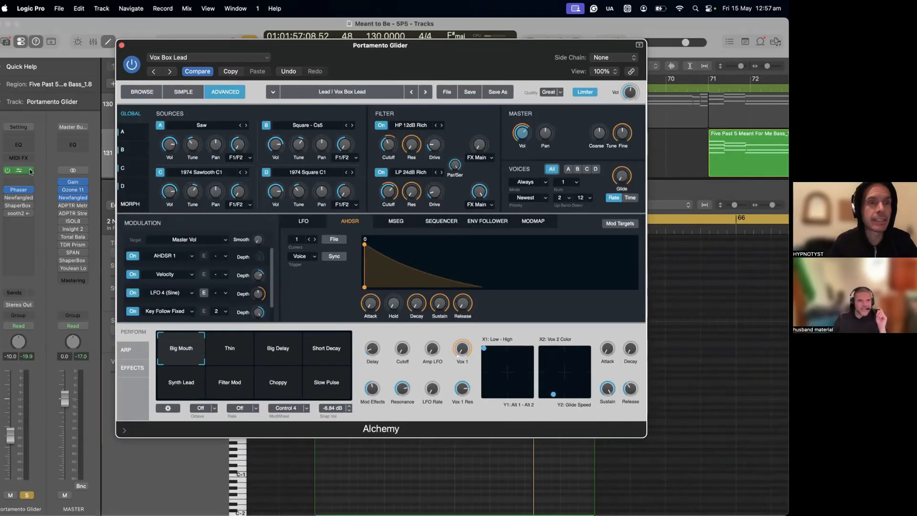
{"action": "left_click", "coordinate": [30, 170]}
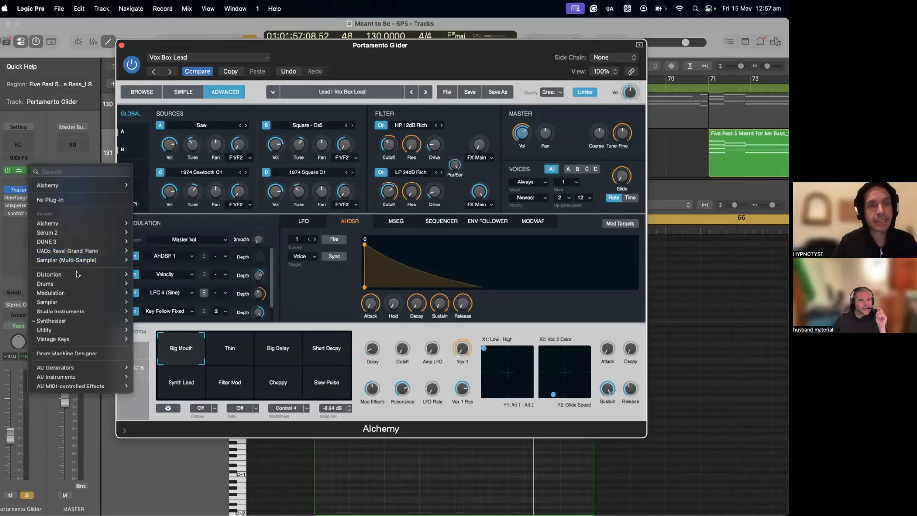
{"action": "left_click", "coordinate": [48, 158]}
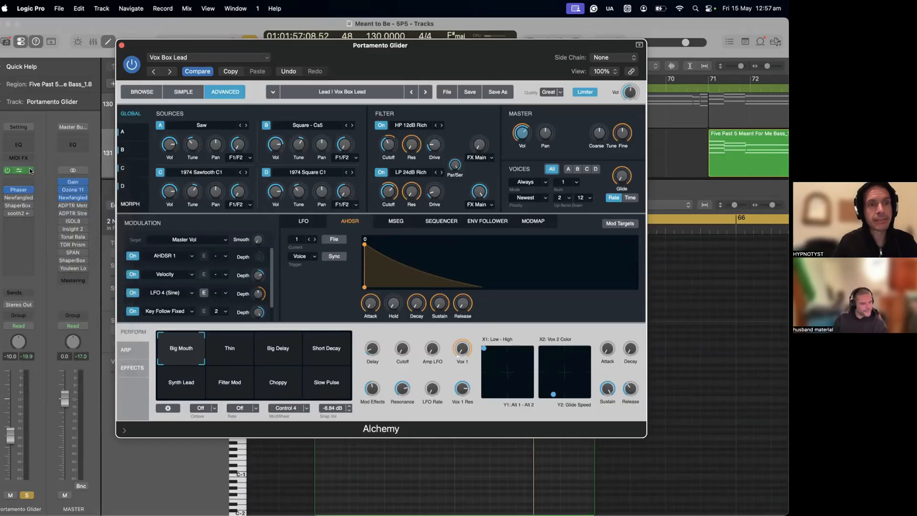
{"action": "left_click", "coordinate": [31, 170]}
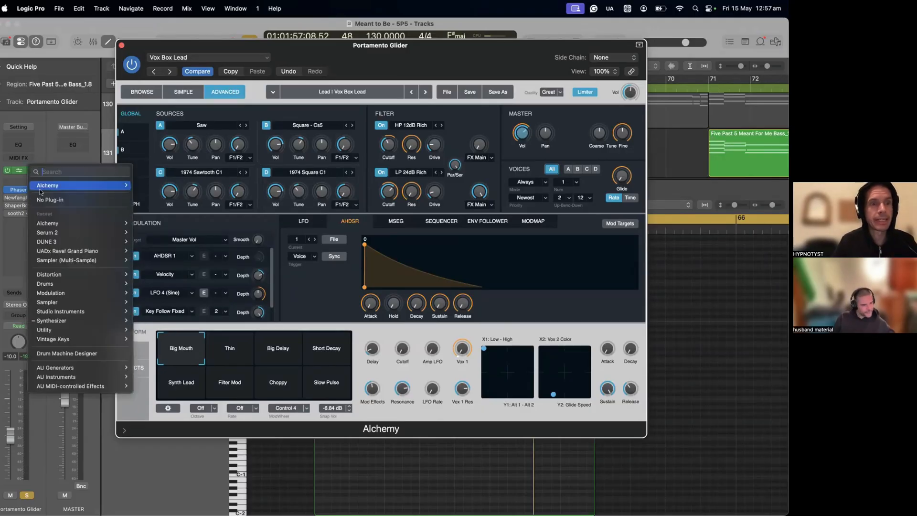
{"action": "left_click", "coordinate": [42, 197]}
- Insert a new stereo Alchemy synthesizer on the Portamento Glider track and show its plug-in window
{"action": "left_click", "coordinate": [30, 171]}
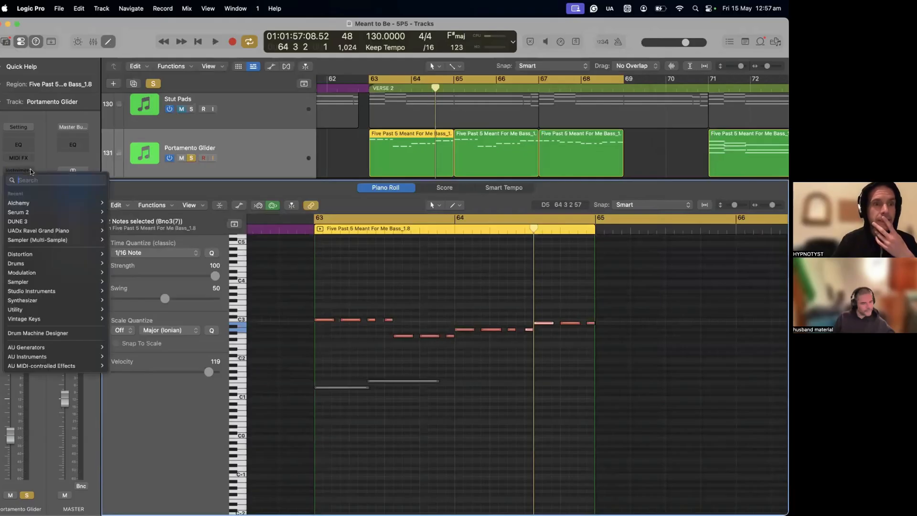
{"action": "left_click", "coordinate": [42, 160]}
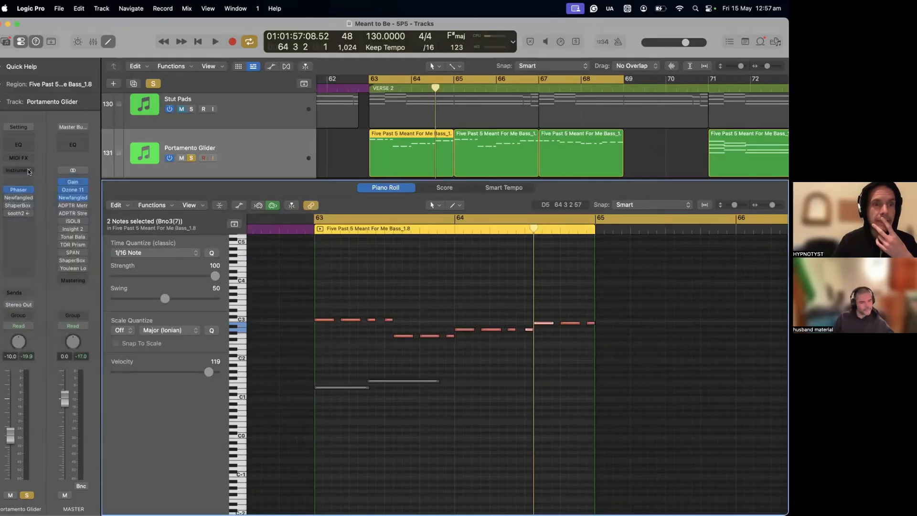
{"action": "left_click", "coordinate": [28, 168]}
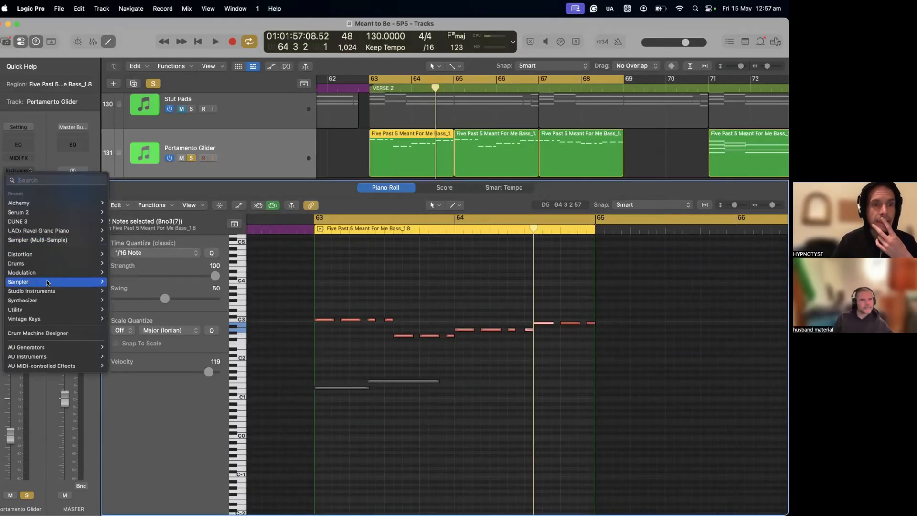
{"action": "mouse_move", "coordinate": [57, 300]}
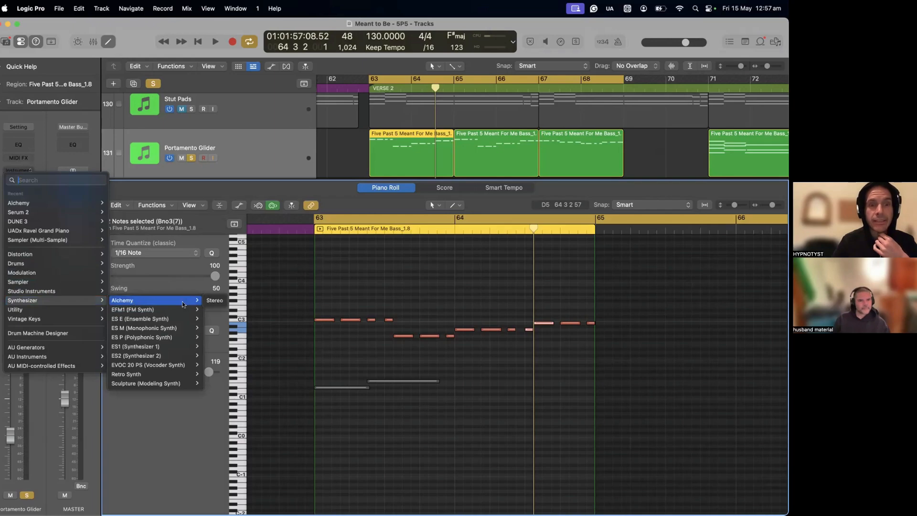
{"action": "left_click", "coordinate": [209, 301]}
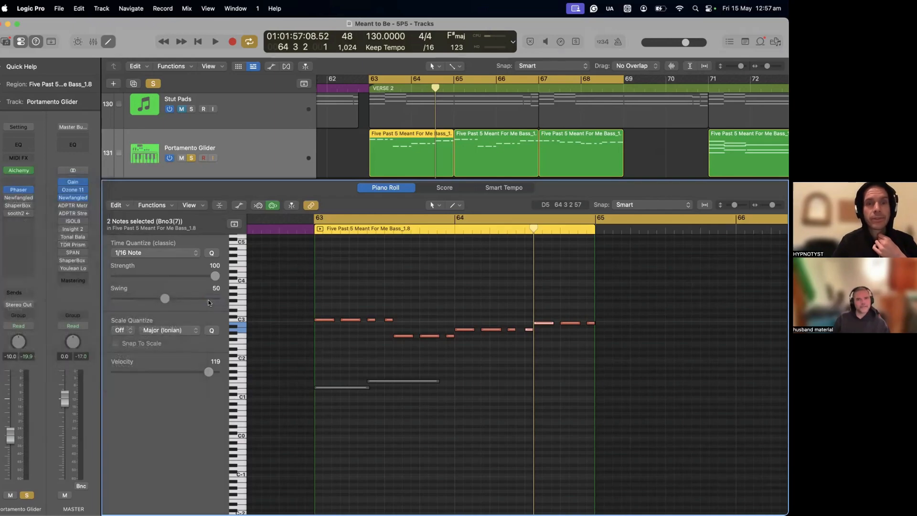
{"action": "left_click", "coordinate": [20, 171]}
{"action": "left_click_drag", "start_coordinate": [514, 128], "coordinate": [374, 71]}
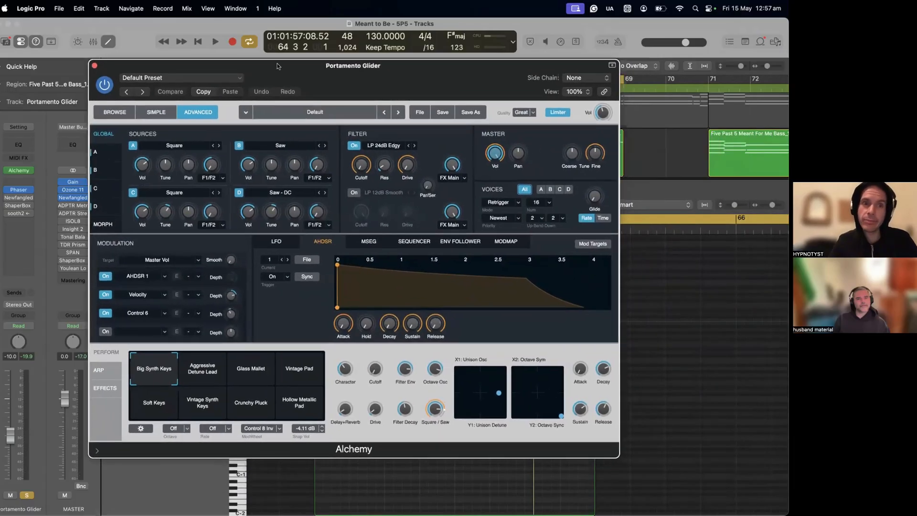
- Browse Alchemy's Analog Leads by genre and load the Vox Box Lead preset from Electro
{"action": "left_click", "coordinate": [115, 113]}
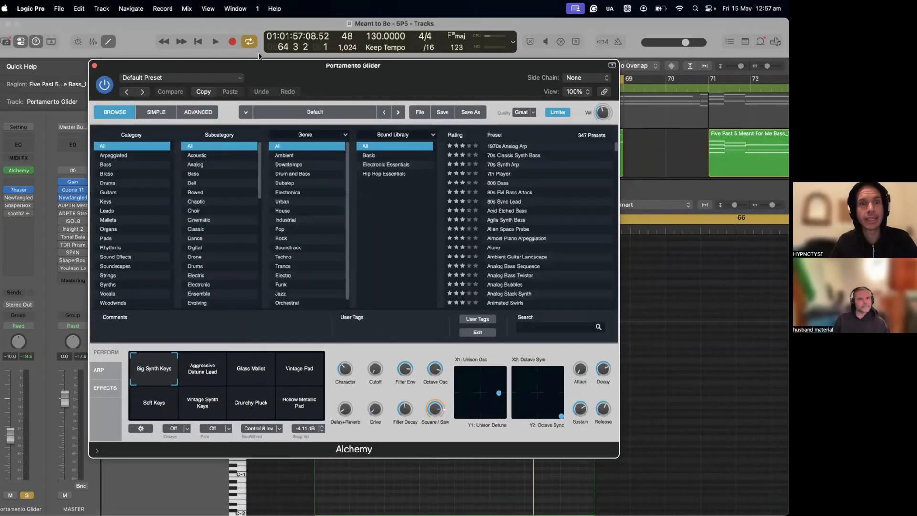
{"action": "left_click", "coordinate": [110, 211]}
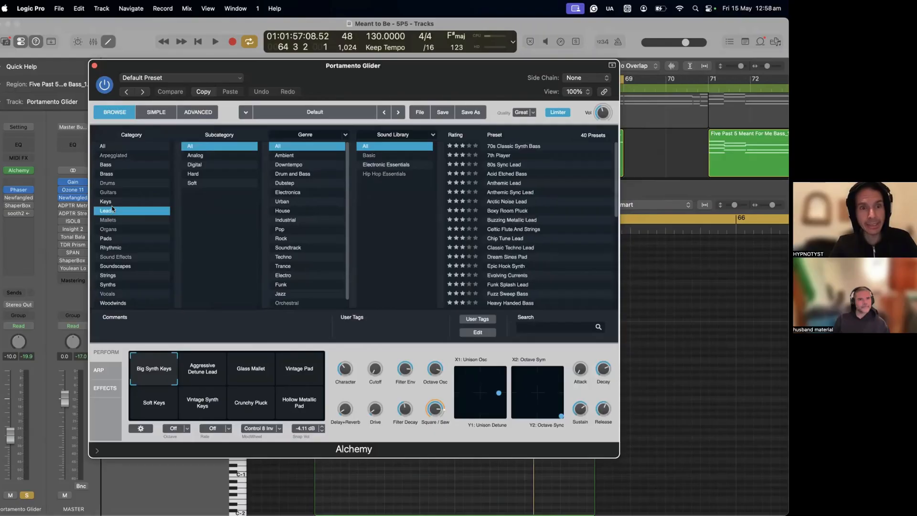
{"action": "left_click", "coordinate": [202, 158]}
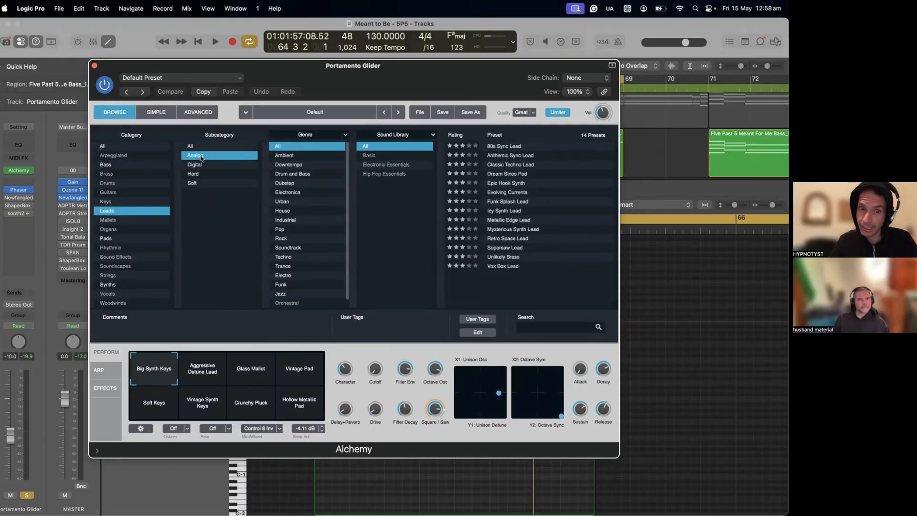
{"action": "left_click", "coordinate": [287, 258]}
{"action": "left_click", "coordinate": [290, 266]}
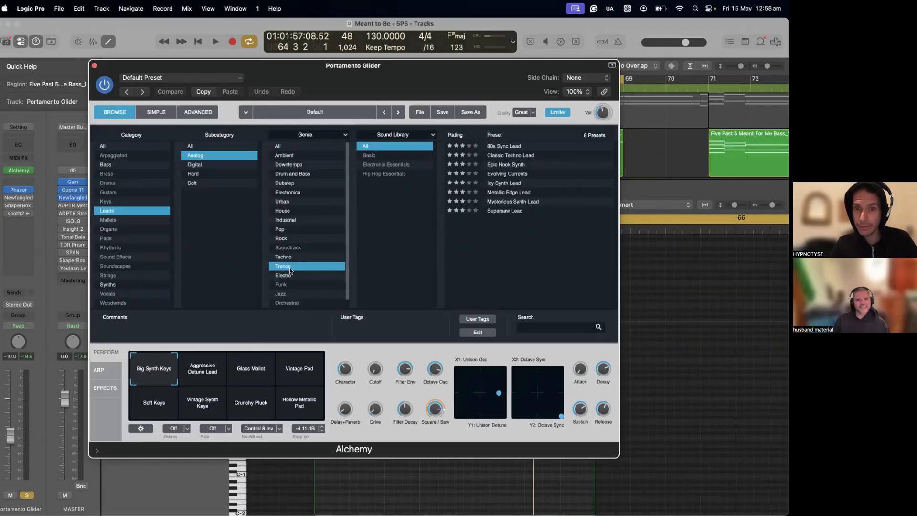
{"action": "left_click", "coordinate": [292, 258]}
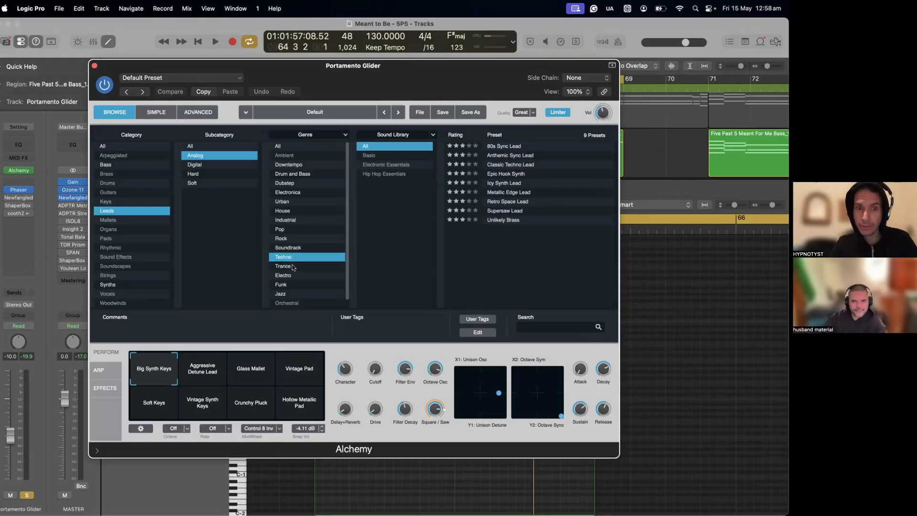
{"action": "left_click", "coordinate": [292, 265]}
{"action": "left_click", "coordinate": [293, 274]}
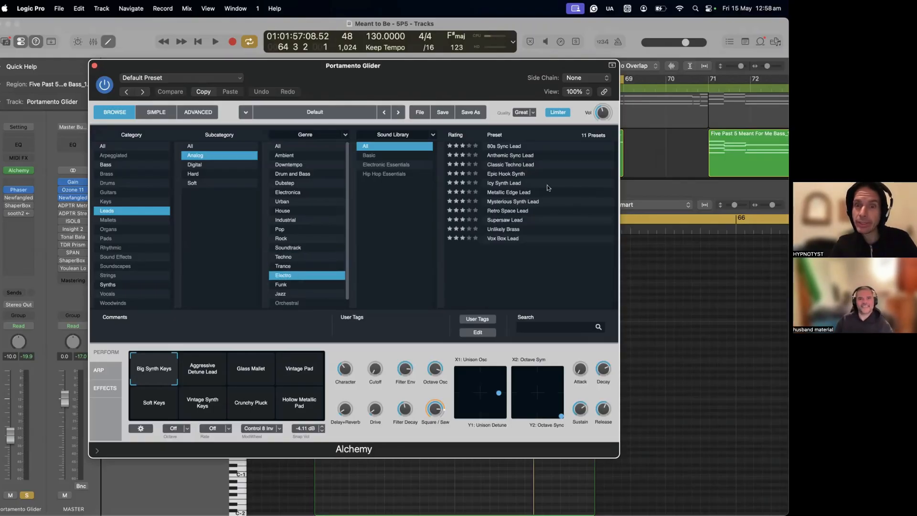
{"action": "left_click", "coordinate": [499, 238]}
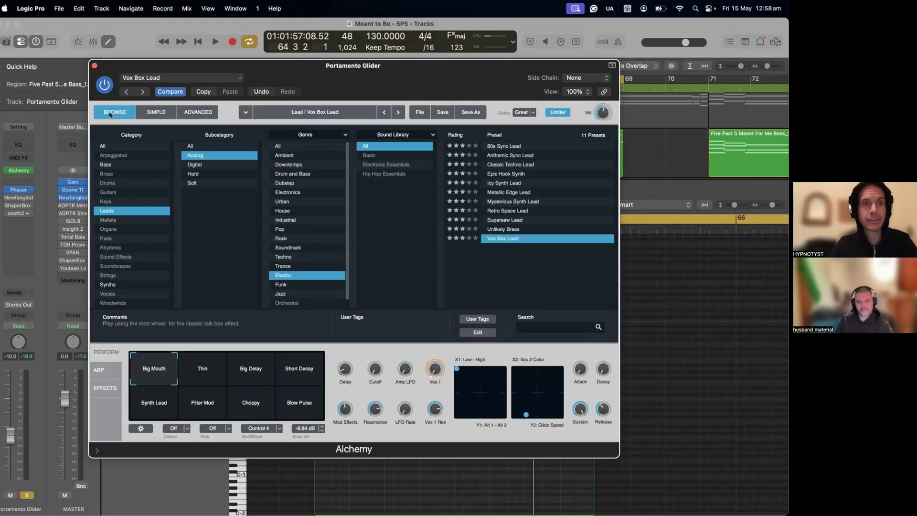
- Show the advanced settings of the Vox Box Lead preset in Alchemy
{"action": "left_click", "coordinate": [185, 114]}
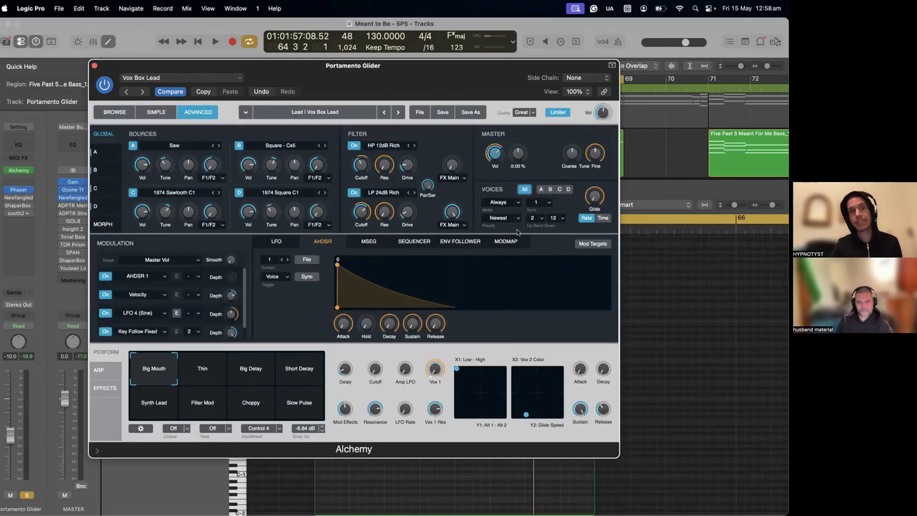
{"action": "left_click", "coordinate": [112, 111]}
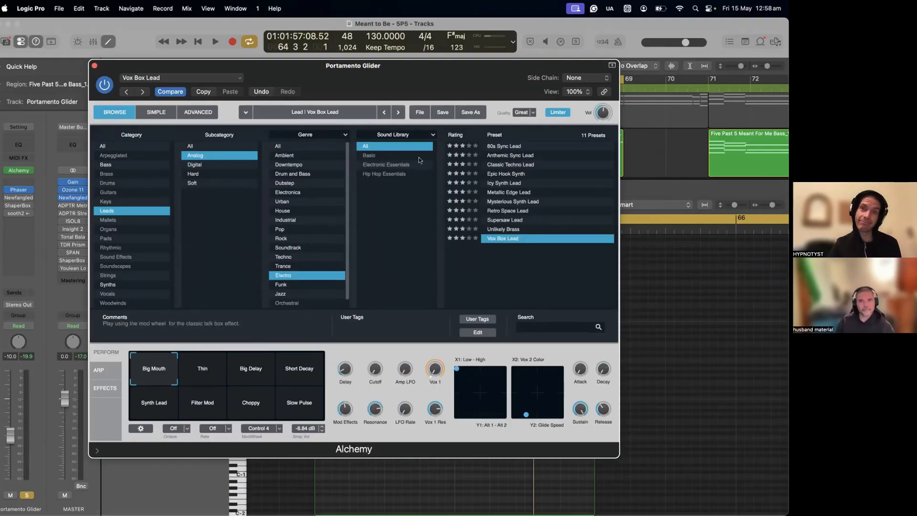
{"action": "left_click", "coordinate": [196, 111]}
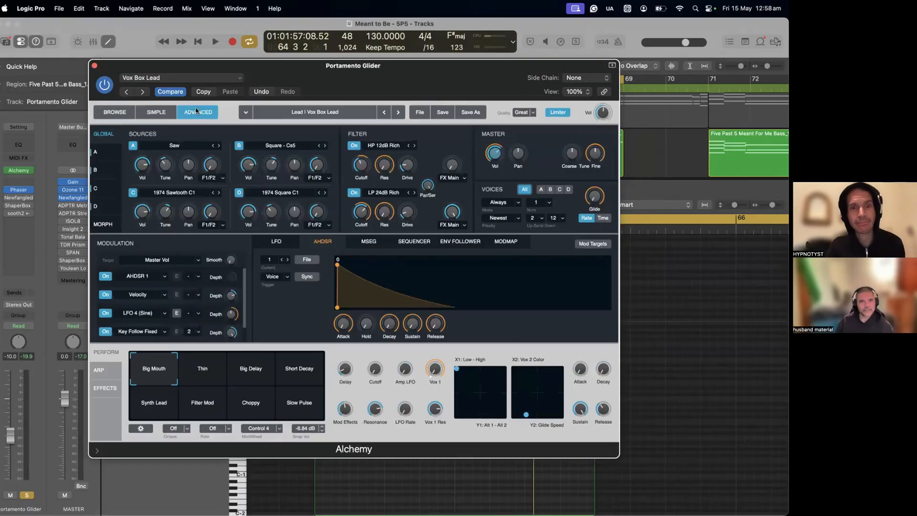
- Play back the soloed Portamento Glider part from bar 63 and bypass the track's Phaser
{"action": "left_click_drag", "start_coordinate": [240, 69], "coordinate": [291, 292]}
{"action": "left_click_drag", "start_coordinate": [340, 123], "coordinate": [336, 119]}
{"action": "key", "text": "space"}
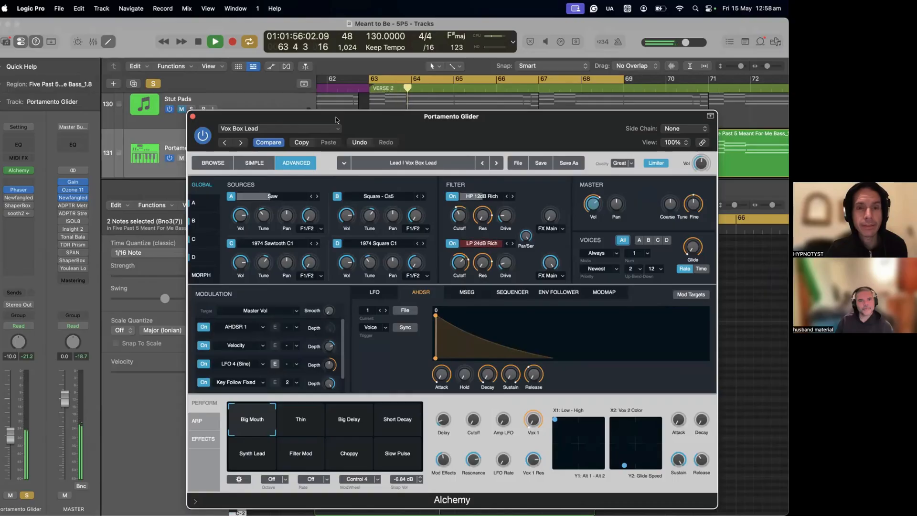
{"action": "key", "text": "space"}
{"action": "mouse_move", "coordinate": [6, 190]}
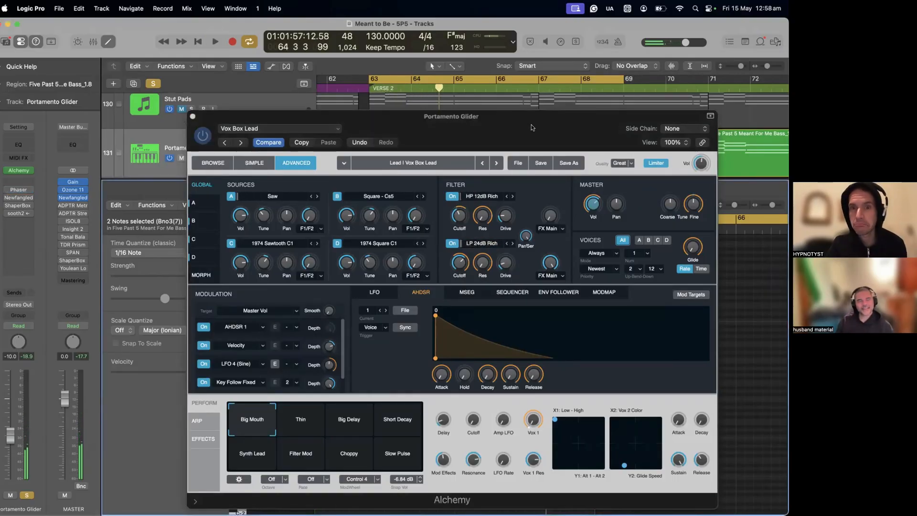
- Select Alchemy's master Glide as the modulation target, switch it to Time mode and turn the knob fully down
{"action": "left_click_drag", "start_coordinate": [487, 116], "coordinate": [411, 70]}
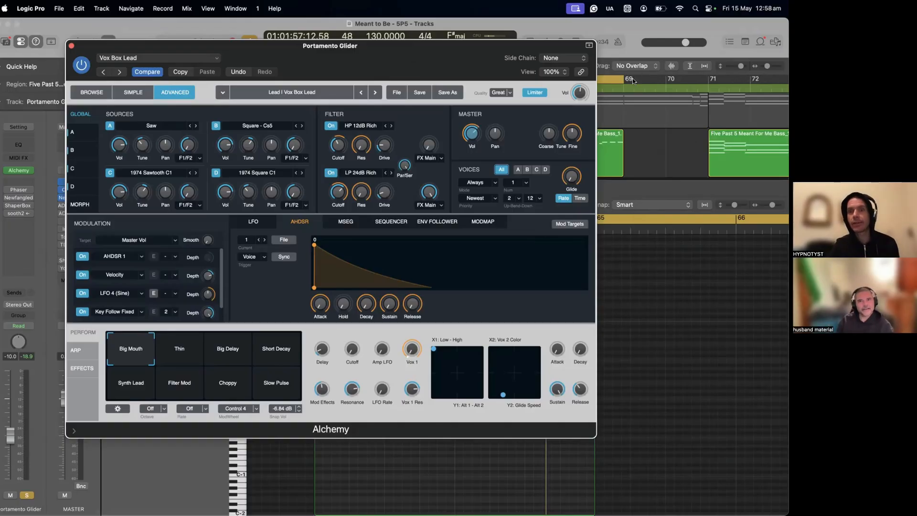
{"action": "mouse_move", "coordinate": [571, 176]}
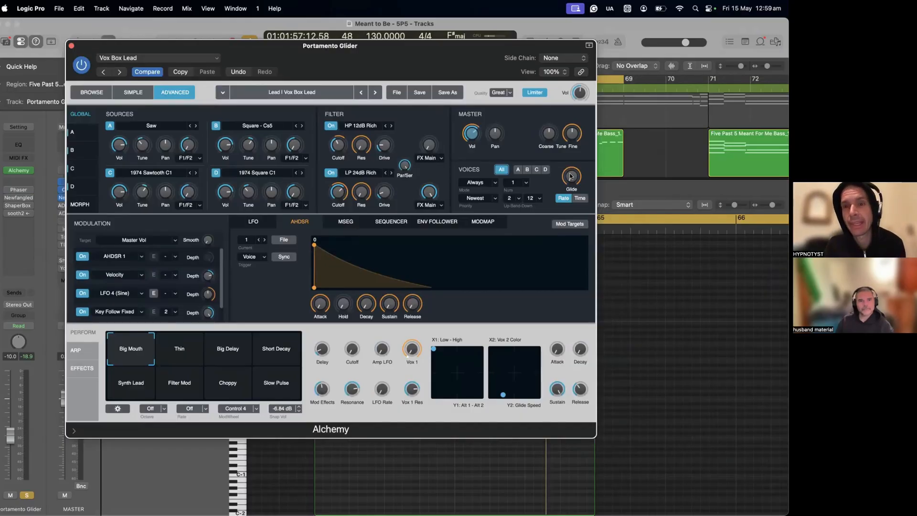
{"action": "left_click", "coordinate": [571, 176]}
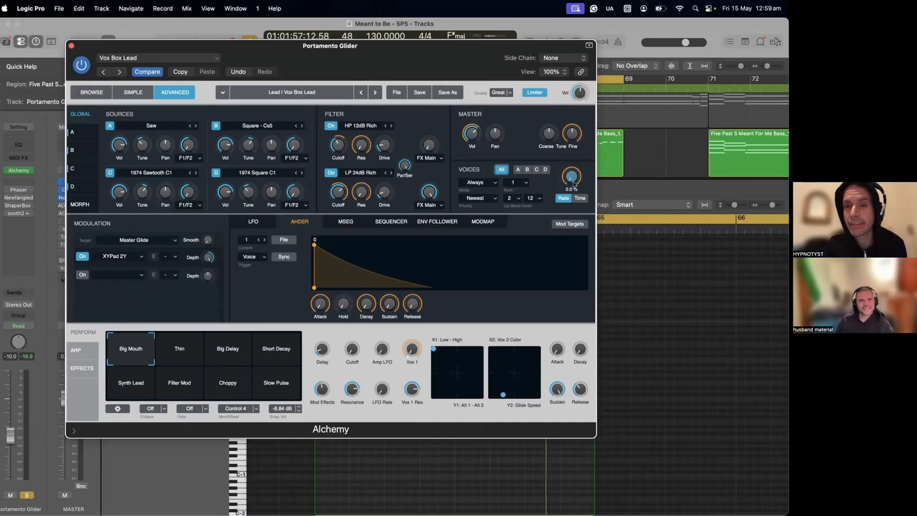
{"action": "left_click", "coordinate": [580, 197]}
{"action": "left_click_drag", "start_coordinate": [572, 181], "coordinate": [579, 224]}
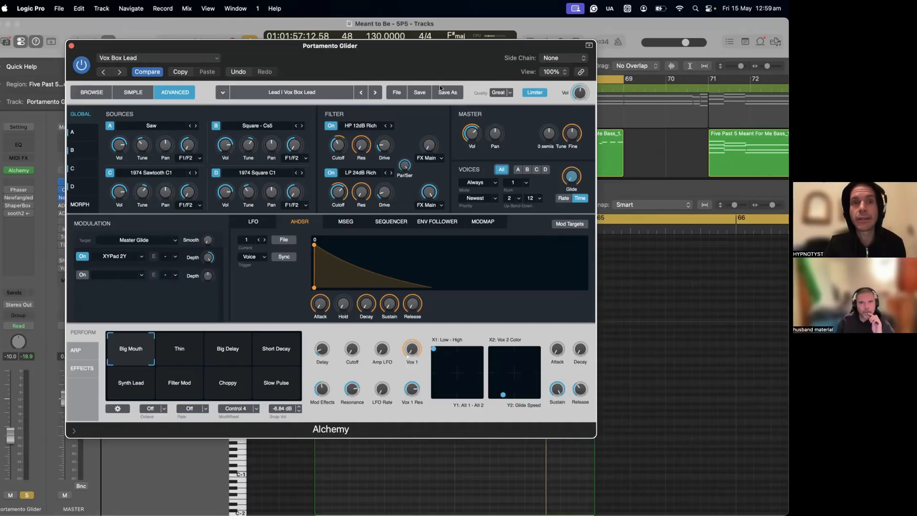
- Move the Alchemy window aside to examine the note transitions in the Piano Roll
{"action": "left_click", "coordinate": [600, 43]}
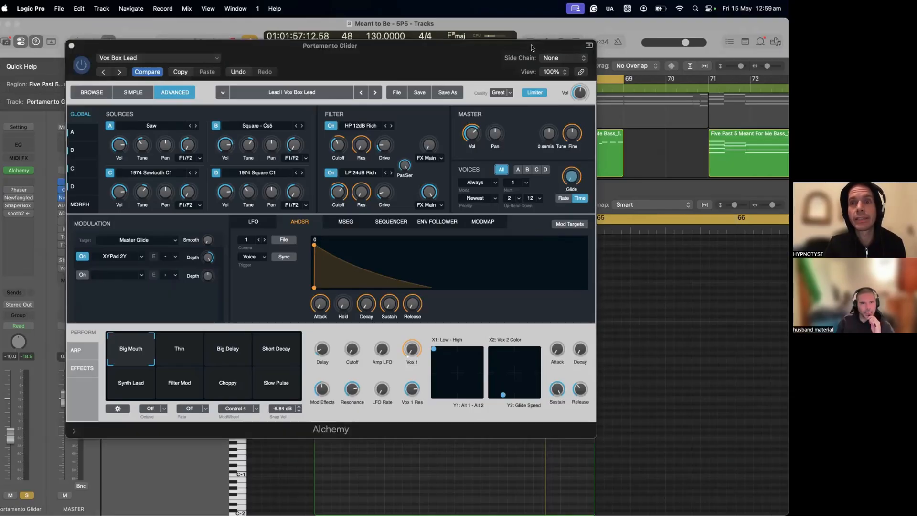
{"action": "left_click_drag", "start_coordinate": [531, 48], "coordinate": [444, 418]}
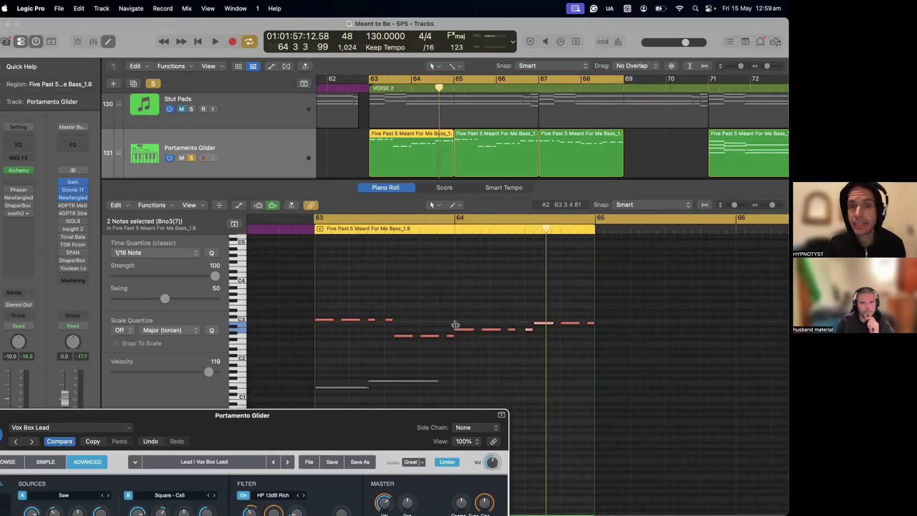
{"action": "left_click_drag", "start_coordinate": [353, 416], "coordinate": [444, 284]}
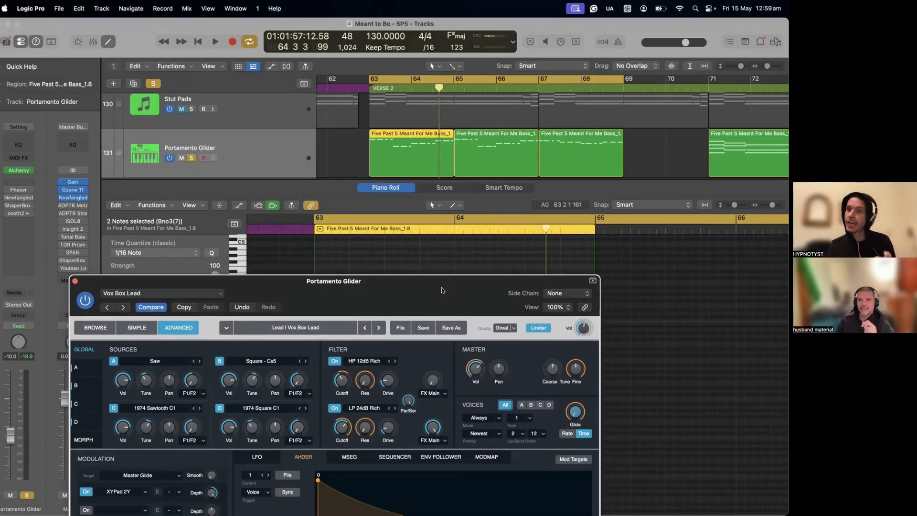
- Bring the full Alchemy window back into view and set the Glide time to 1000 ms
{"action": "left_click_drag", "start_coordinate": [442, 287], "coordinate": [475, 54]}
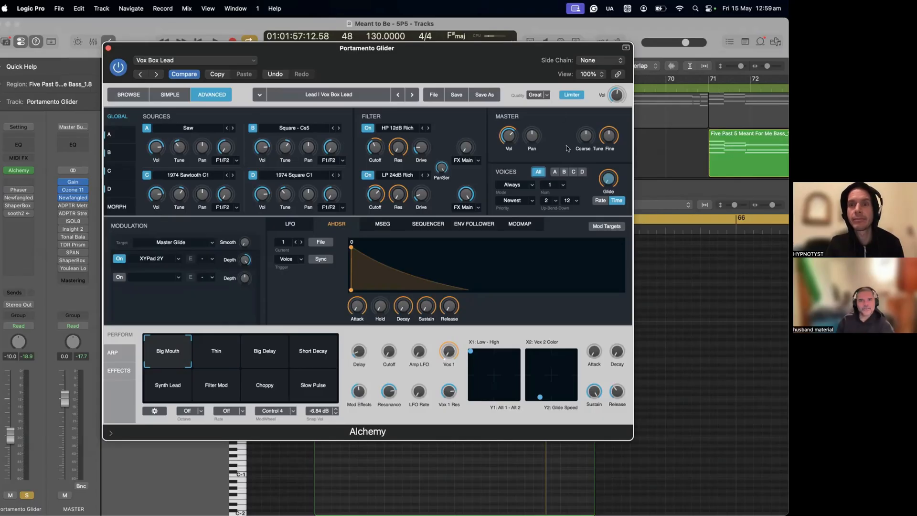
{"action": "left_click_drag", "start_coordinate": [608, 177], "coordinate": [723, 4]}
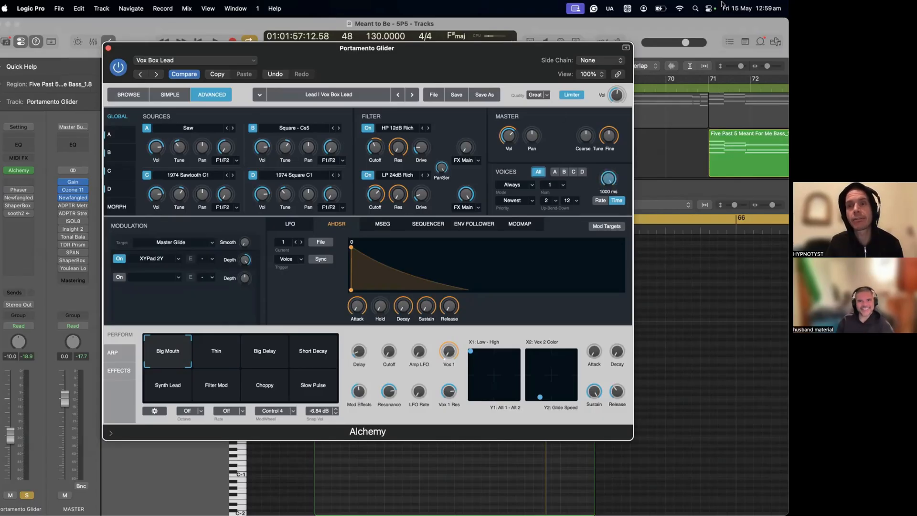
- Play back the soloed part at the 1000 ms glide and move the Alchemy window clear of the arrangement
{"action": "key", "text": "space"}
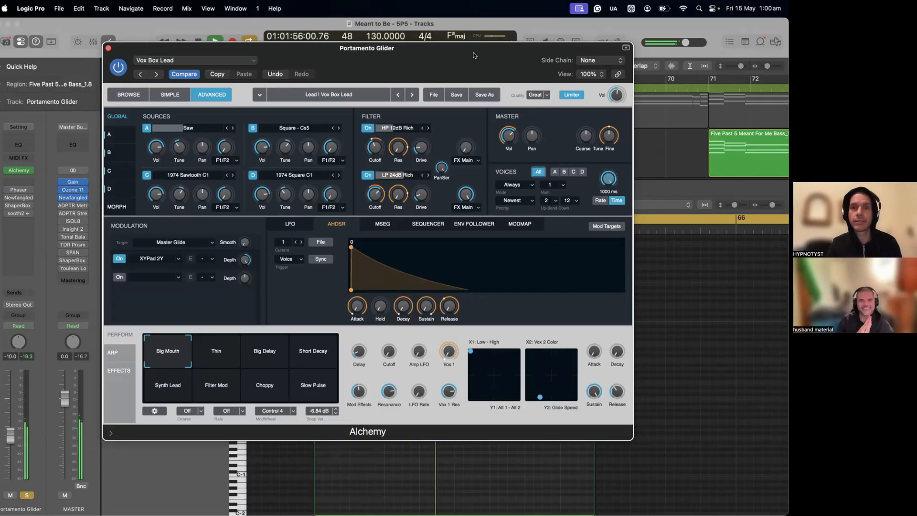
{"action": "left_click_drag", "start_coordinate": [474, 55], "coordinate": [445, 297]}
{"action": "key", "text": "space"}
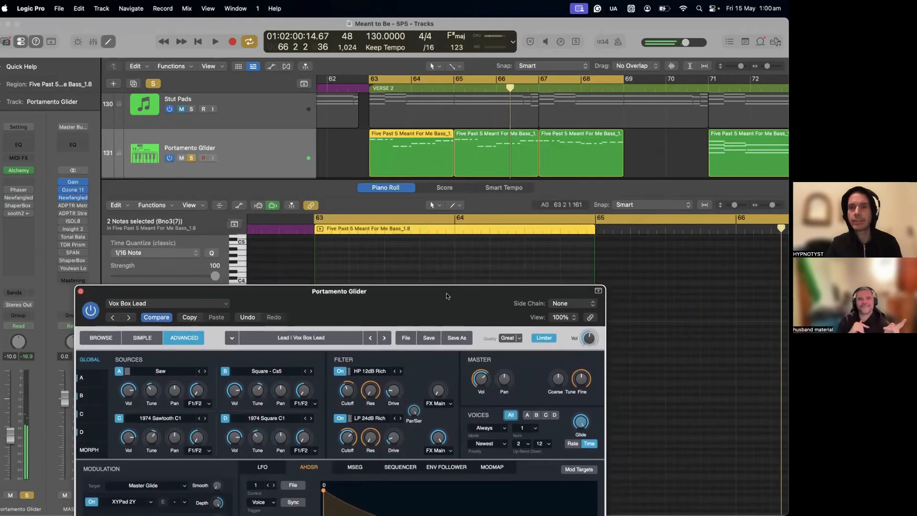
{"action": "left_click_drag", "start_coordinate": [620, 77], "coordinate": [533, 112]}
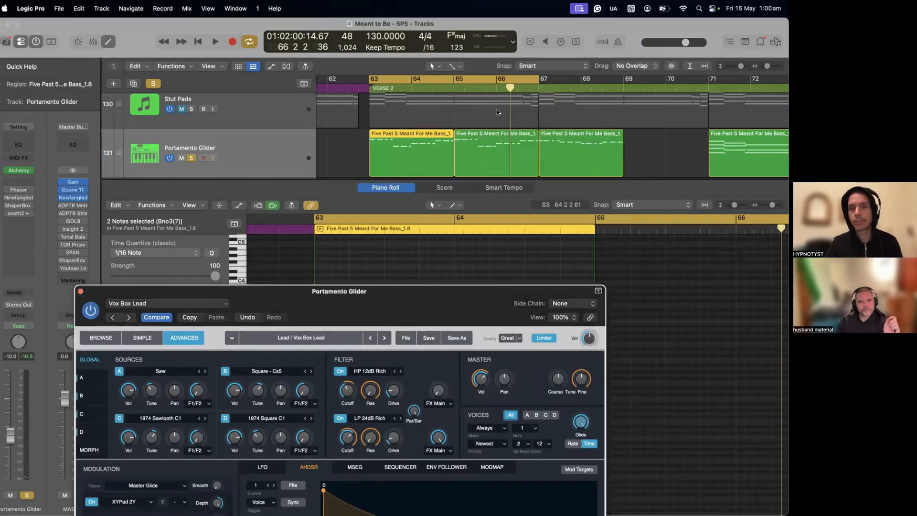
- Bring the full Alchemy window back into view and lower the master Glide time while auditioning the part
{"action": "left_click_drag", "start_coordinate": [430, 291], "coordinate": [409, 33]}
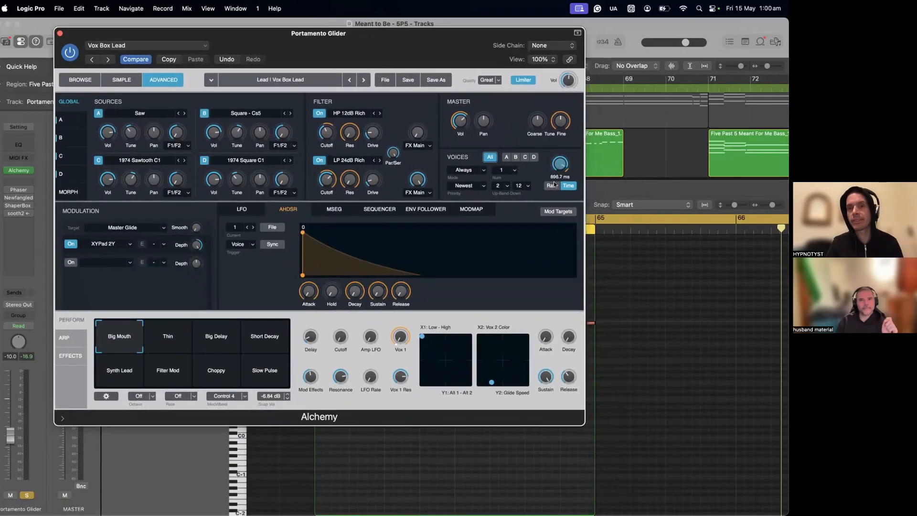
{"action": "left_click_drag", "start_coordinate": [554, 184], "coordinate": [555, 195]}
{"action": "key", "text": "space"}
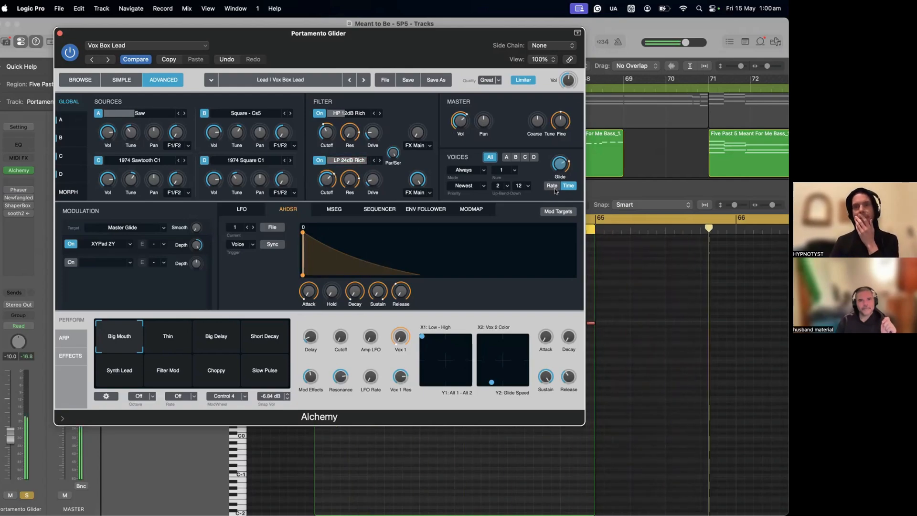
{"action": "left_click_drag", "start_coordinate": [558, 165], "coordinate": [558, 171]}
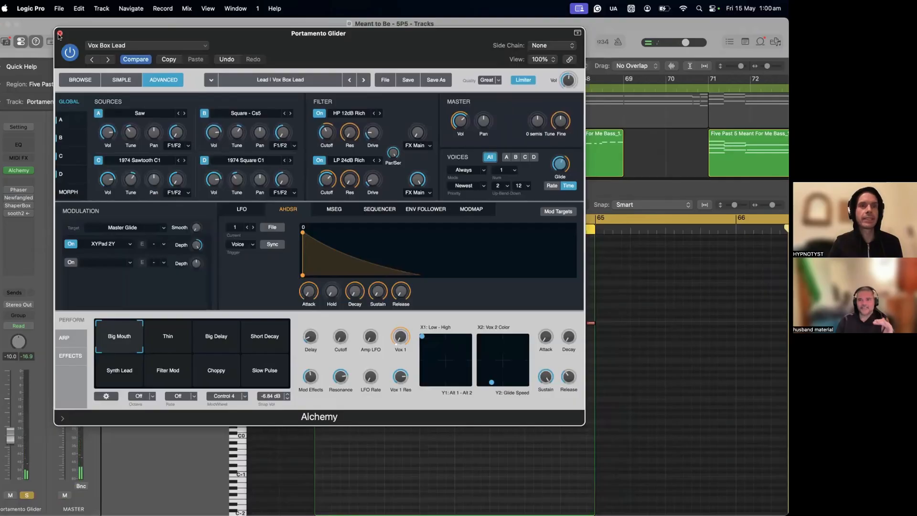
- Examine the source options for Alchemy's source A and source C
{"action": "left_click_drag", "start_coordinate": [107, 30], "coordinate": [153, 33]}
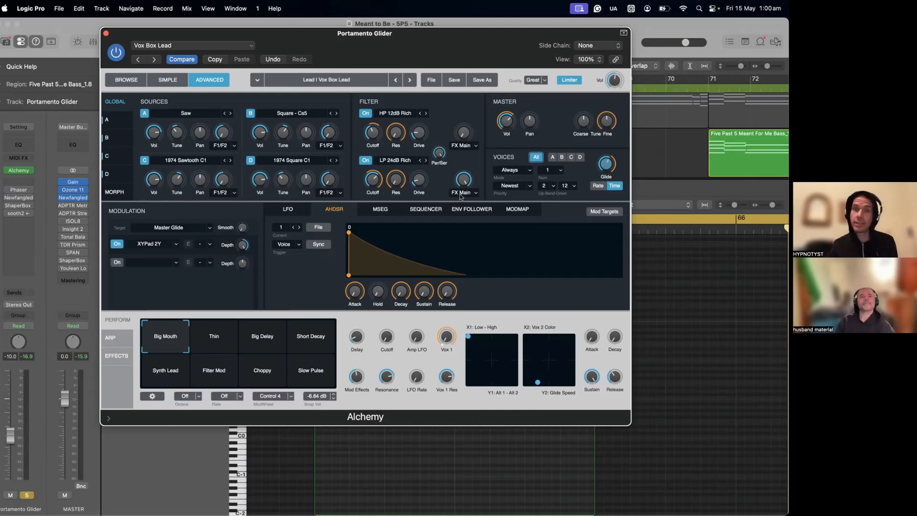
{"action": "left_click", "coordinate": [174, 113]}
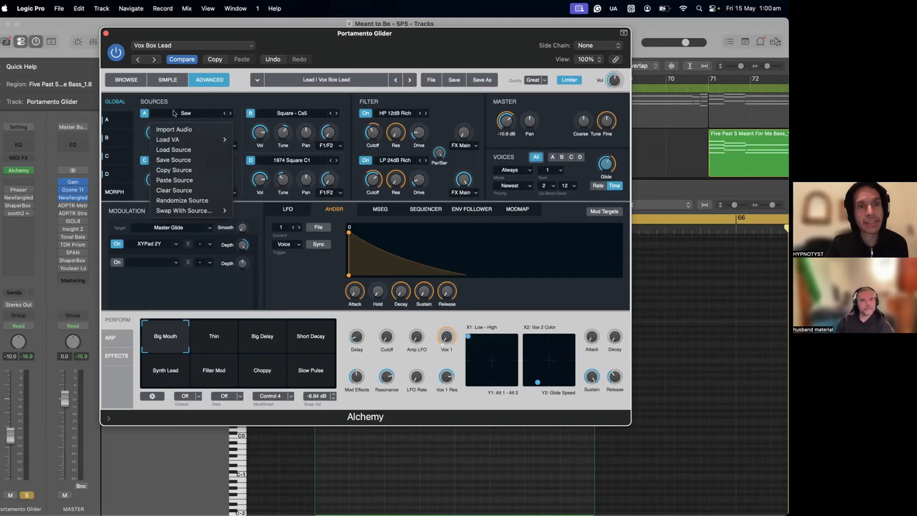
{"action": "left_click", "coordinate": [238, 102]}
{"action": "left_click", "coordinate": [191, 161]}
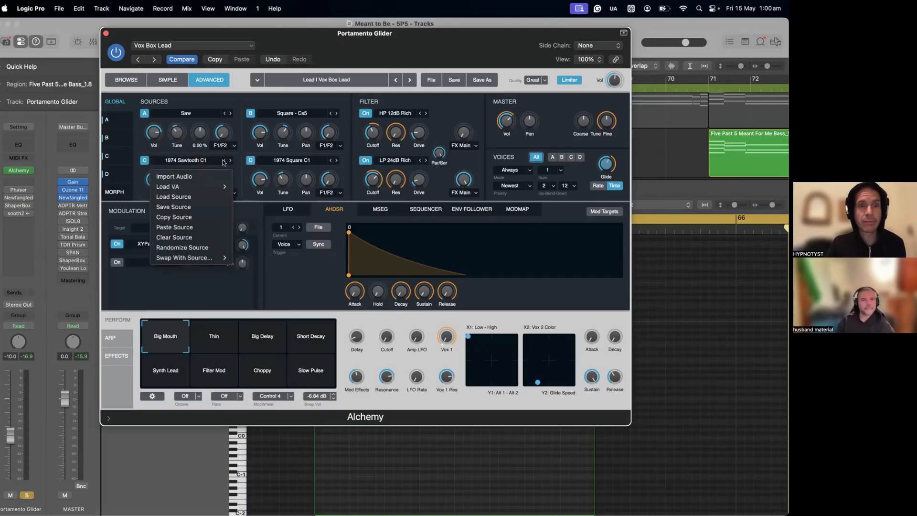
{"action": "left_click", "coordinate": [208, 160]}
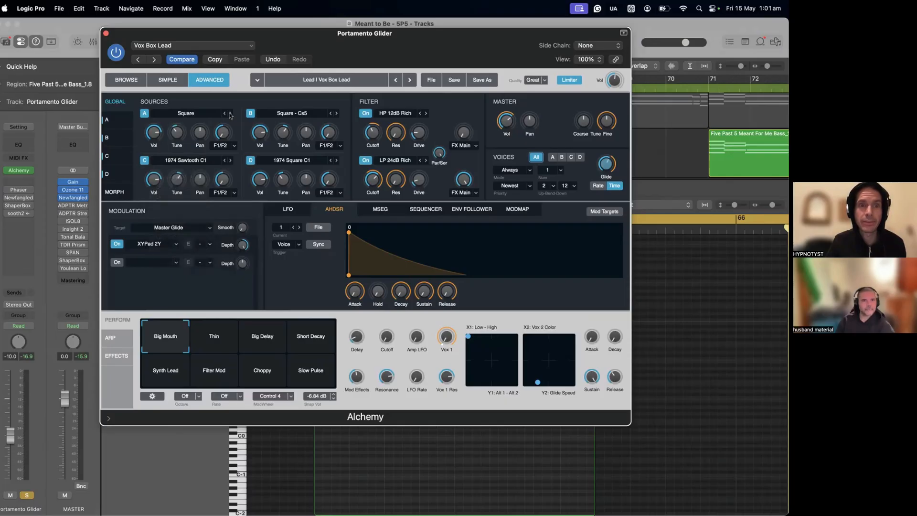
- Step source A's waveform through Triangle and Sine, and settle on Square
{"action": "left_click", "coordinate": [230, 114]}
{"action": "left_click", "coordinate": [225, 114]}
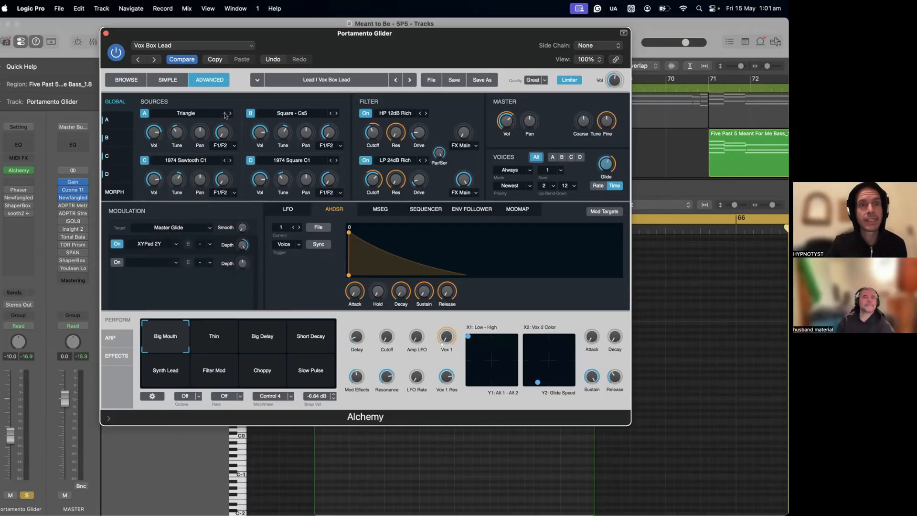
{"action": "left_click", "coordinate": [225, 114]}
{"action": "left_click", "coordinate": [225, 114]}
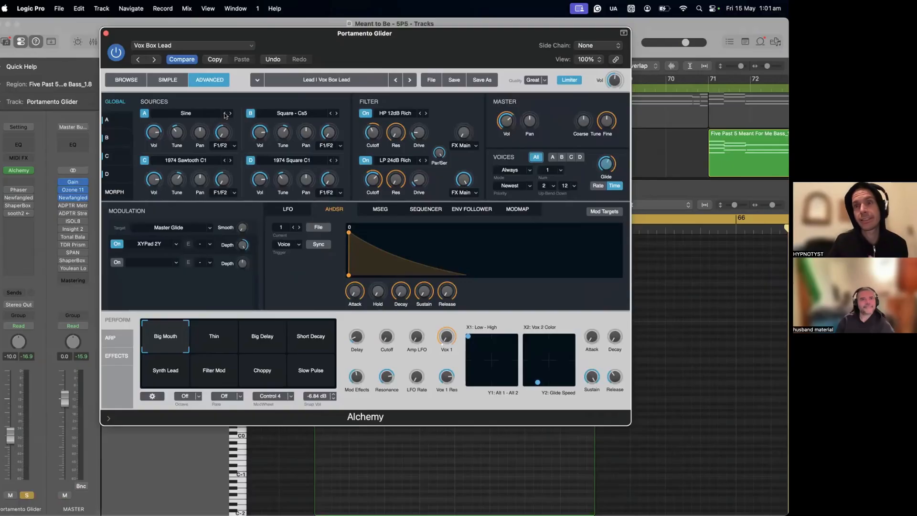
{"action": "left_click", "coordinate": [231, 114]}
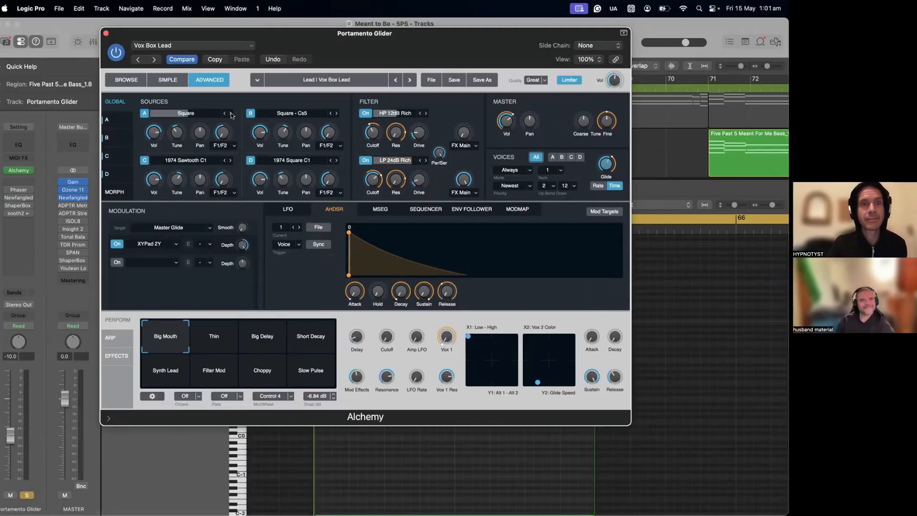
- Play the part while comparing Sine, Triangle and Square on source A, keep Square and close Alchemy
{"action": "key", "text": "space"}
{"action": "left_click", "coordinate": [225, 114]}
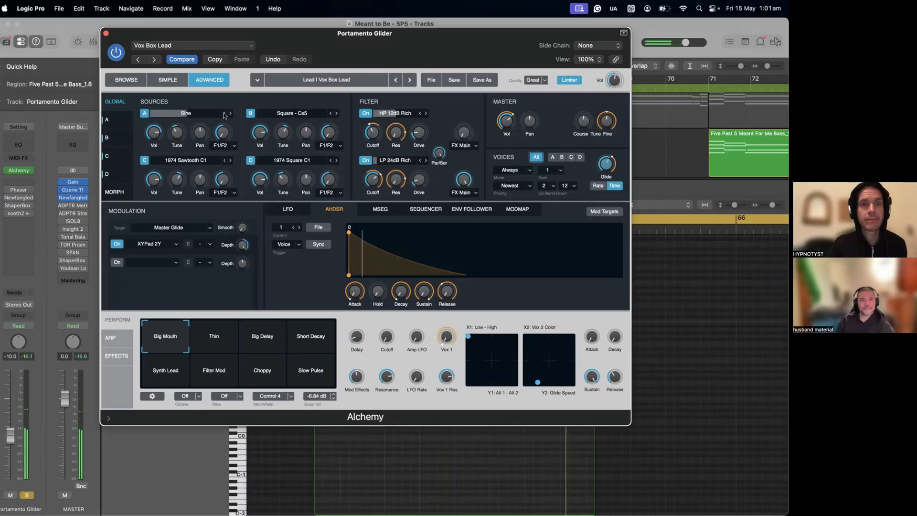
{"action": "left_click", "coordinate": [231, 114]}
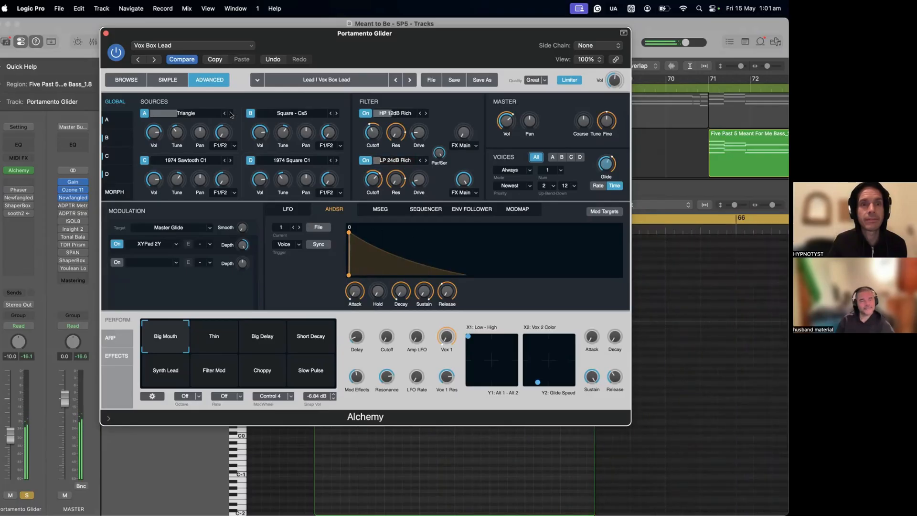
{"action": "left_click", "coordinate": [229, 114]}
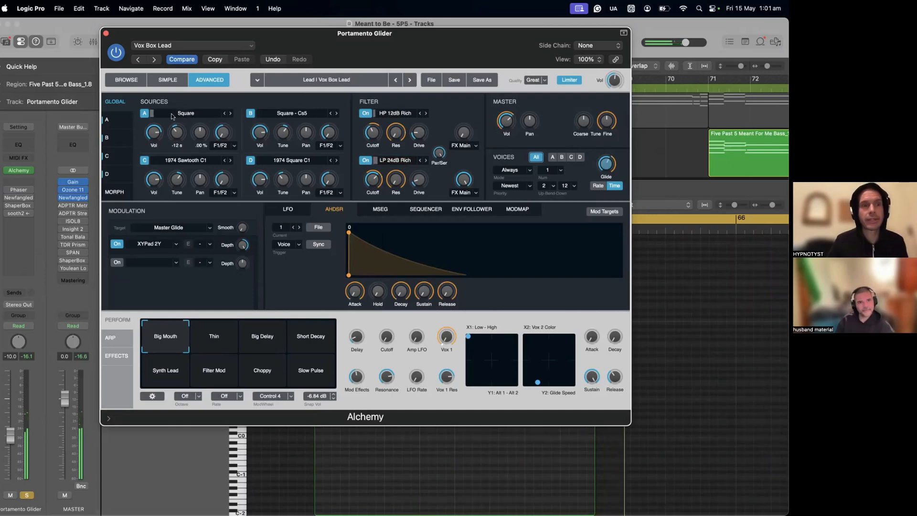
{"action": "left_click", "coordinate": [106, 33]}
- Move the Phaser into the first audio effect slot, search the plug-in list for "phas" and choose Phaser
{"action": "mouse_move", "coordinate": [7, 191]}
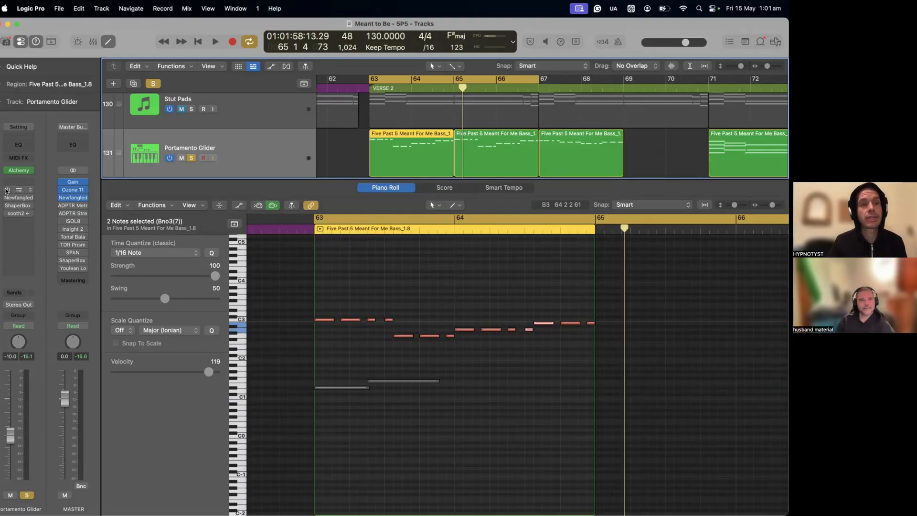
{"action": "left_click_drag", "start_coordinate": [14, 190], "coordinate": [16, 185]}
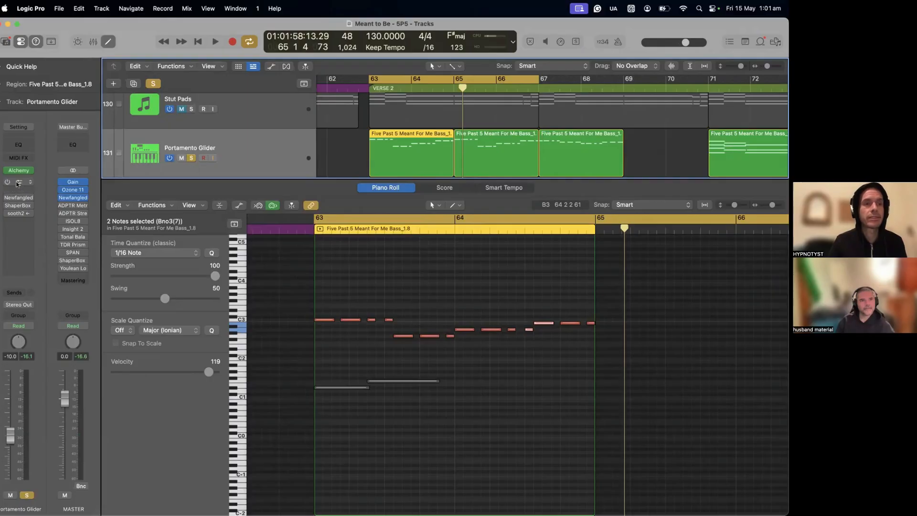
{"action": "left_click", "coordinate": [23, 183]}
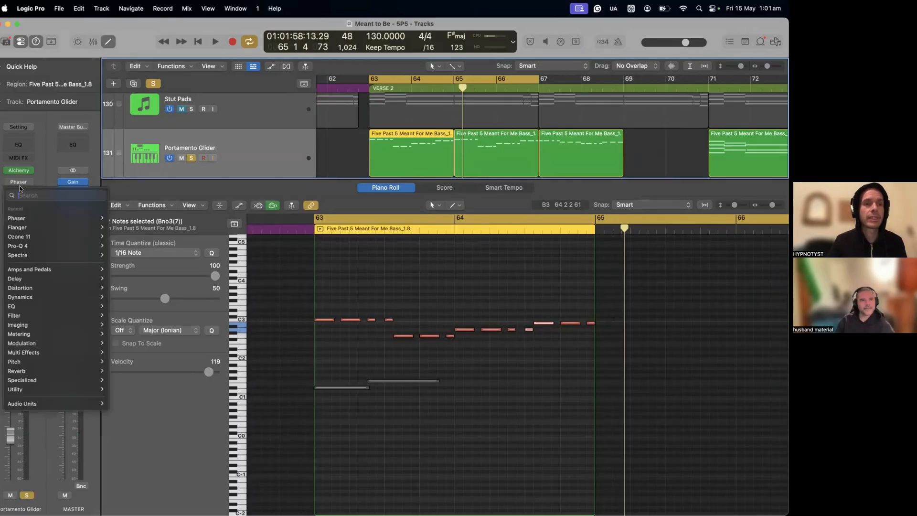
{"action": "type", "text": "phas"}
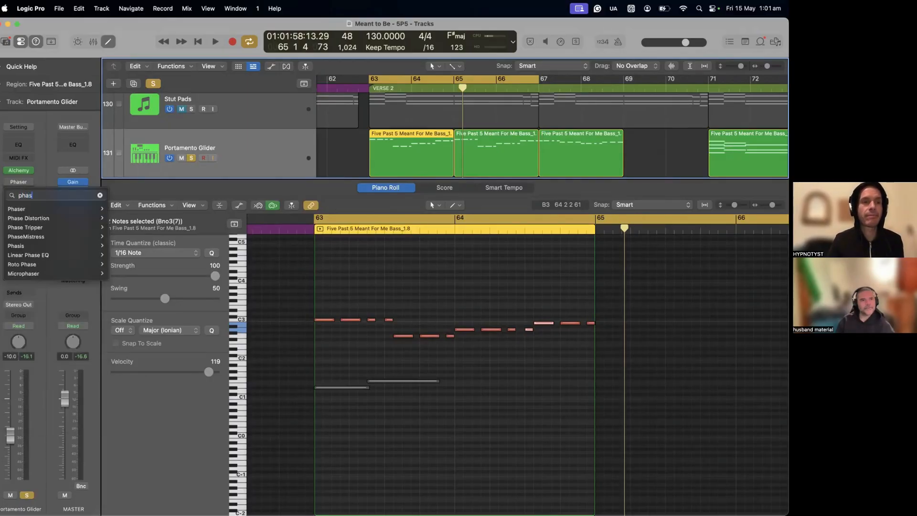
{"action": "left_click", "coordinate": [16, 209]}
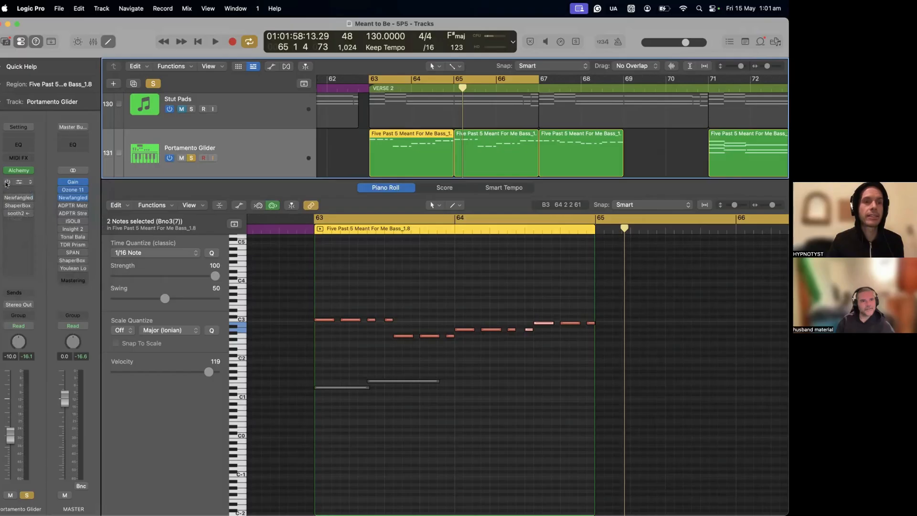
- Switch on the Phaser, open its settings and play the part through it
{"action": "left_click", "coordinate": [18, 183]}
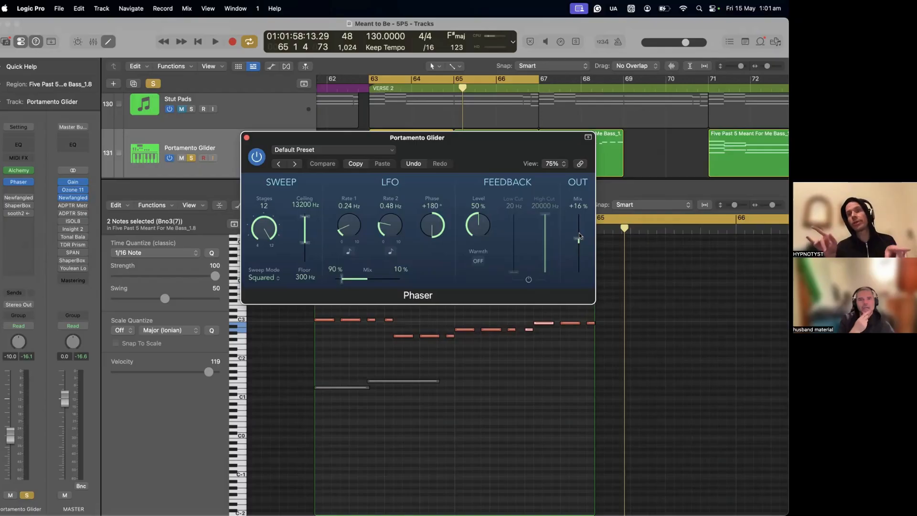
{"action": "key", "text": "space"}
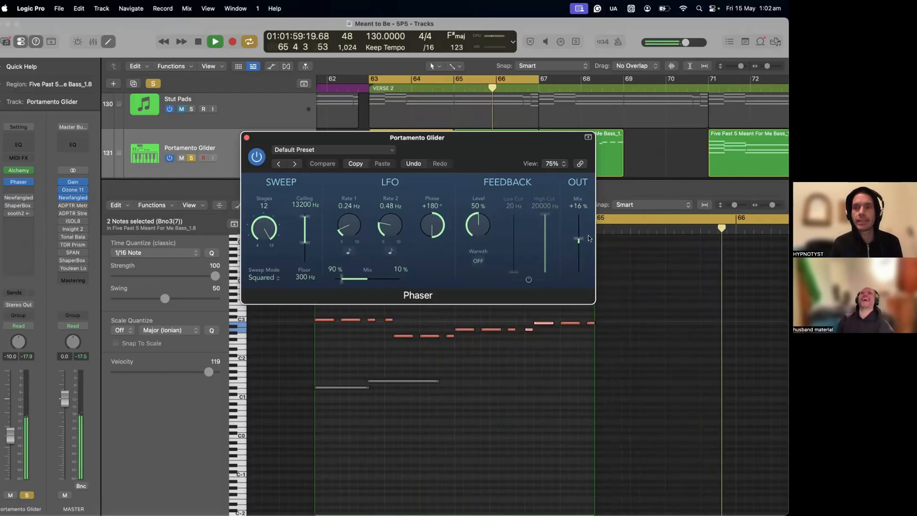
{"action": "key", "text": "space"}
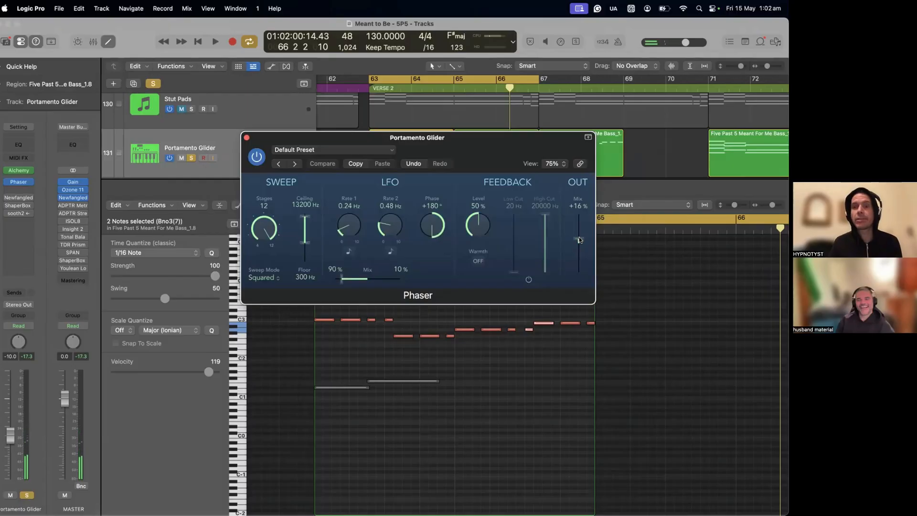
- Set the Phaser's output Mix to +100% and audition the part
{"action": "left_click_drag", "start_coordinate": [580, 240], "coordinate": [606, 154]}
{"action": "key", "text": "space"}
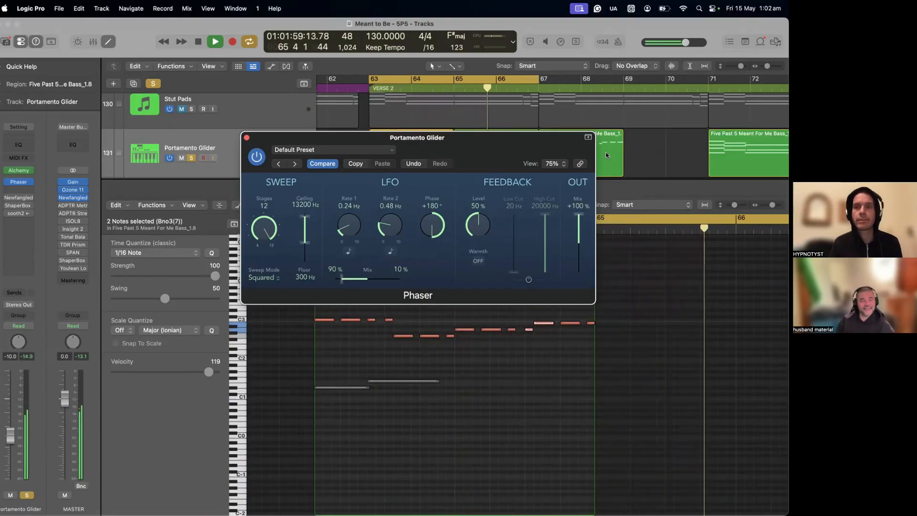
{"action": "key", "text": "space"}
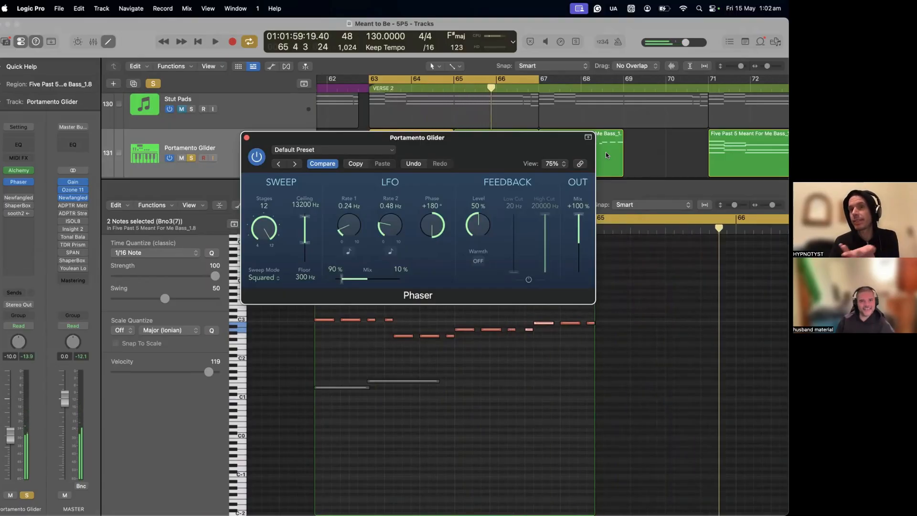
- Bring the Phaser's Mix back to +16%, play the part and raise the Mix to +30%
{"action": "left_click_drag", "start_coordinate": [581, 216], "coordinate": [579, 240]}
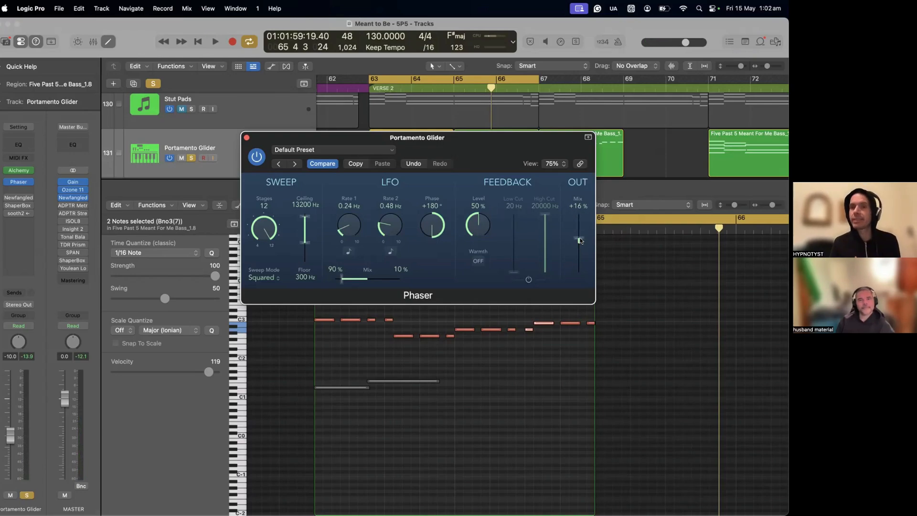
{"action": "key", "text": "space"}
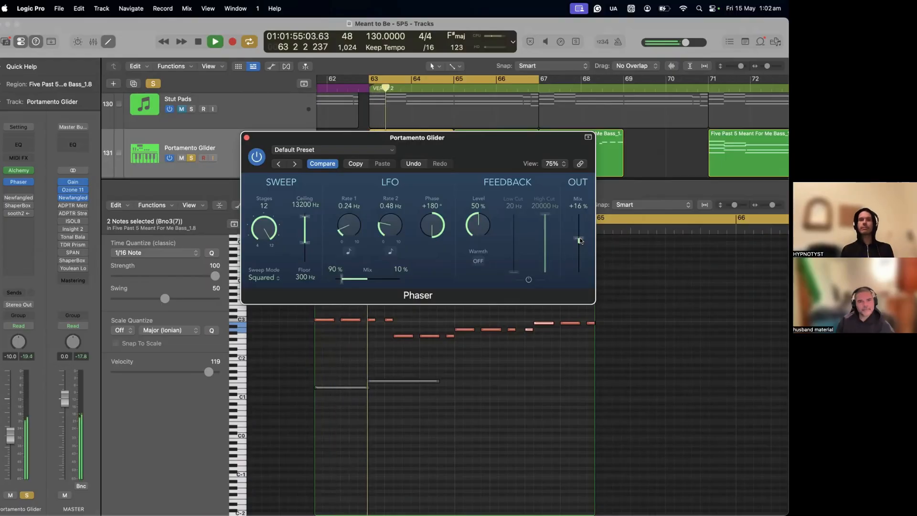
{"action": "left_click_drag", "start_coordinate": [580, 241], "coordinate": [580, 238]}
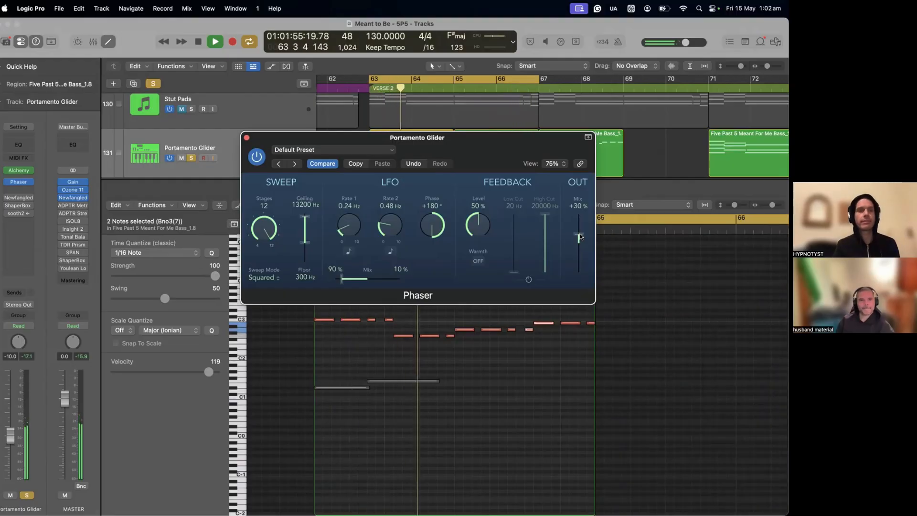
{"action": "key", "text": "space"}
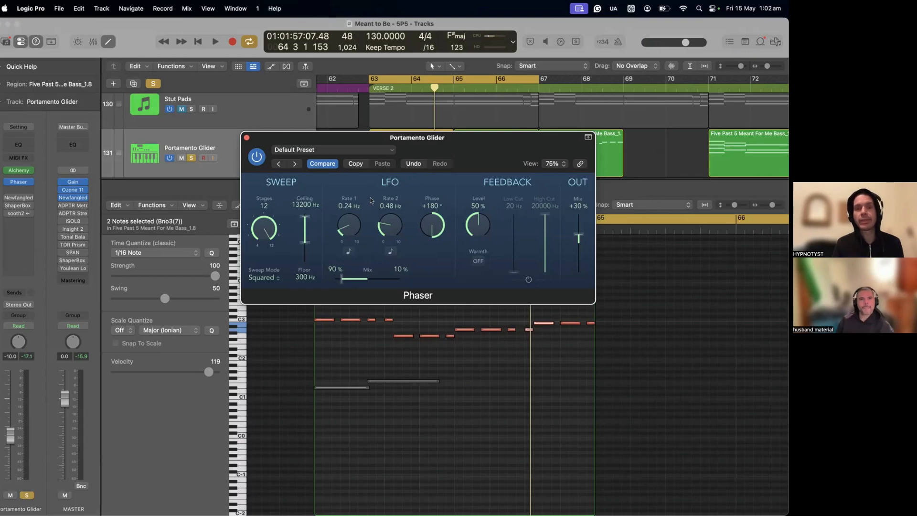
- Sync the Phaser's LFO Rate 1 to tempo, audition it at 1/16 and set it to 1/8
{"action": "left_click", "coordinate": [350, 251]}
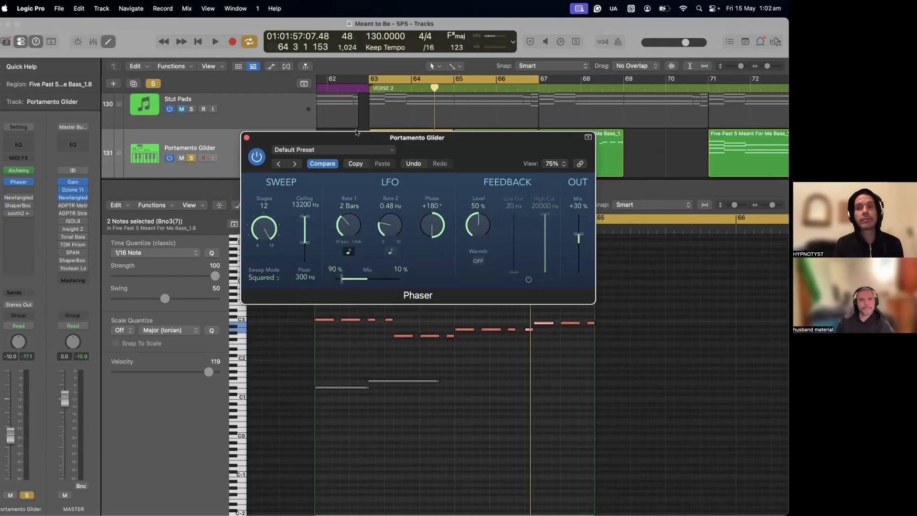
{"action": "left_click_drag", "start_coordinate": [359, 249], "coordinate": [357, 167]}
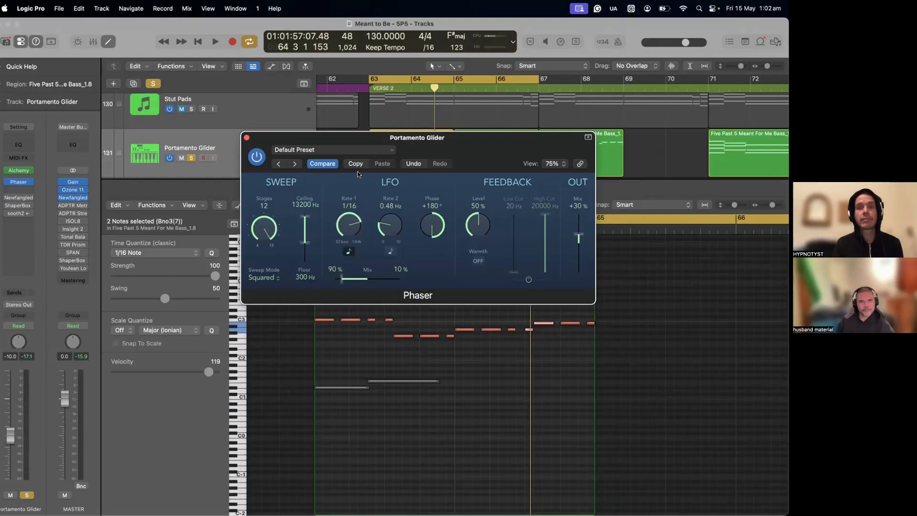
{"action": "key", "text": "space"}
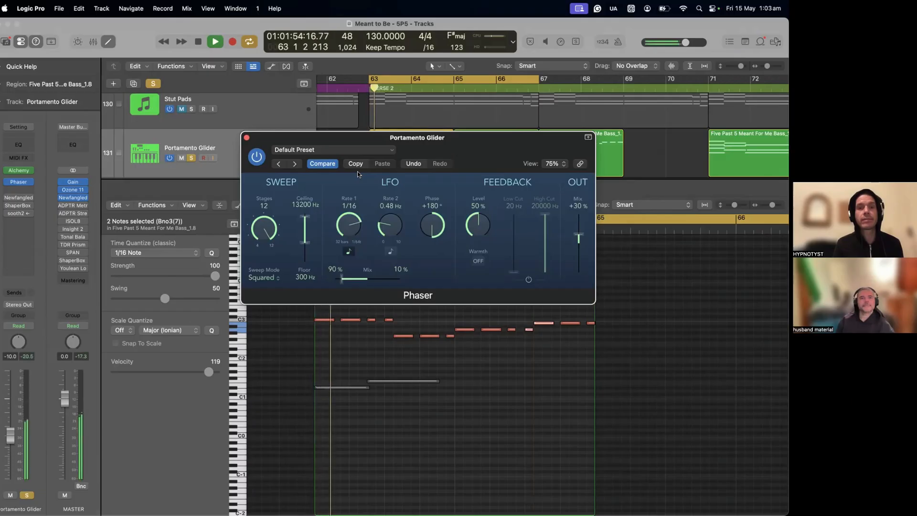
{"action": "key", "text": "space"}
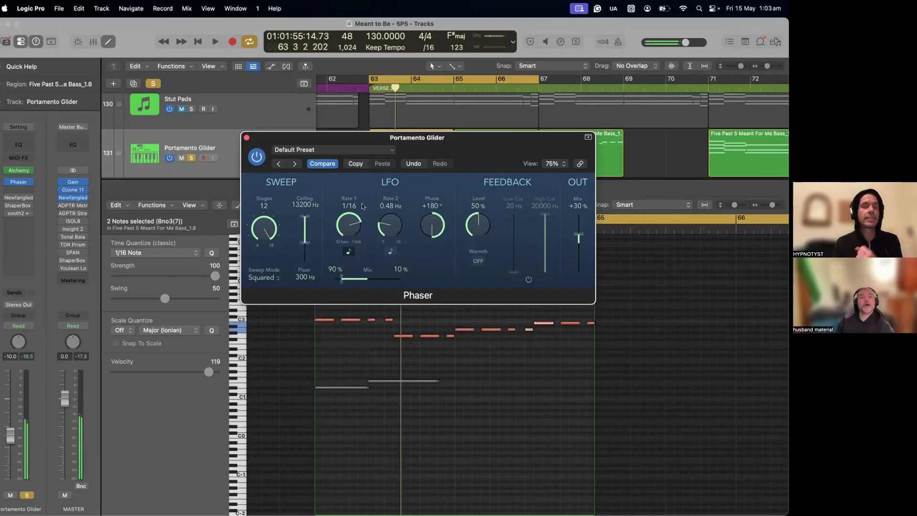
{"action": "left_click_drag", "start_coordinate": [344, 211], "coordinate": [347, 229]}
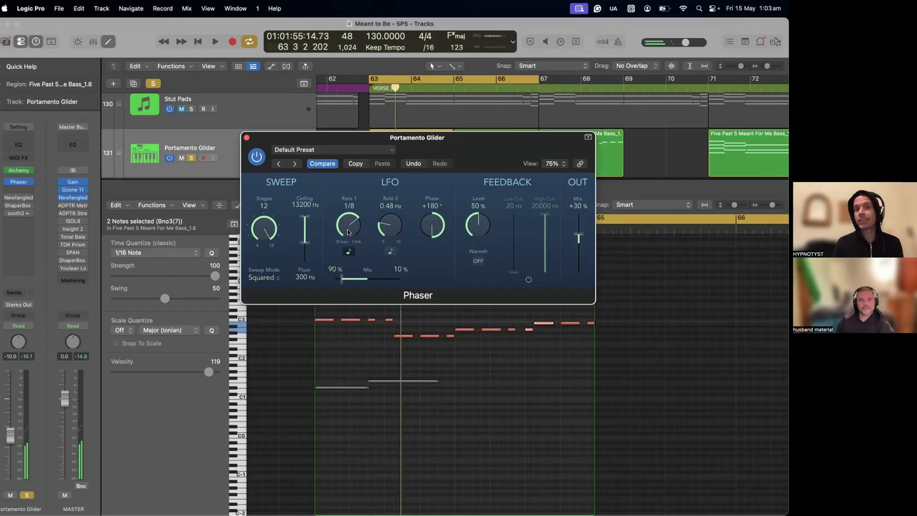
- Set the Phaser's LFO Rate 1 to 1/4 while playing the part and audition it from the cycle start
{"action": "key", "text": "space"}
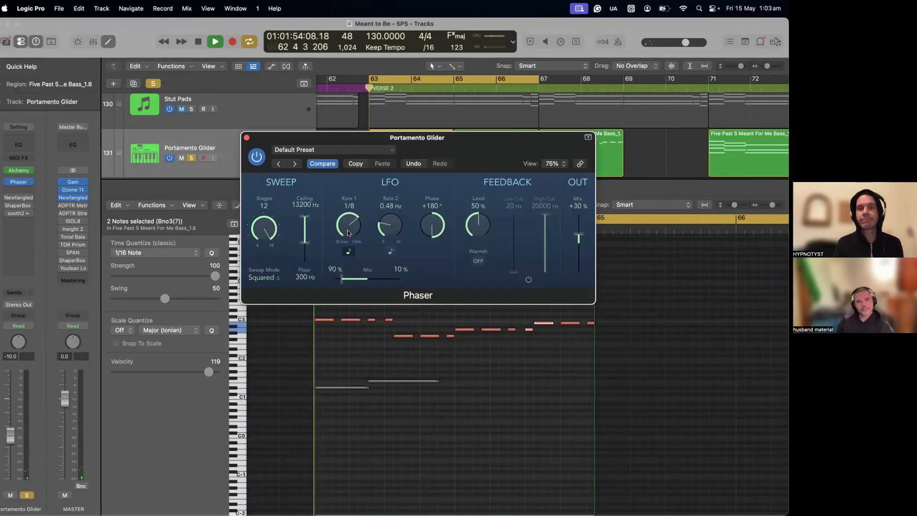
{"action": "left_click_drag", "start_coordinate": [348, 231], "coordinate": [347, 244]}
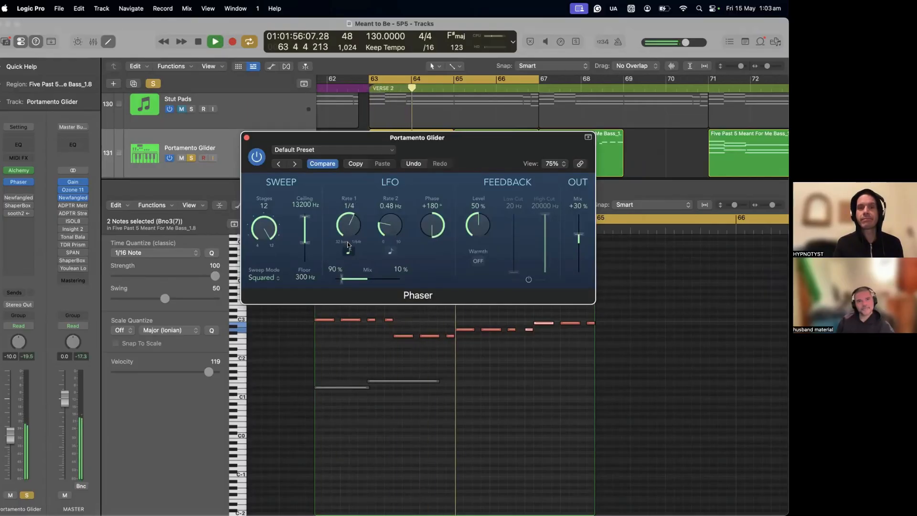
{"action": "key", "text": "space"}
{"action": "key", "text": "space"}
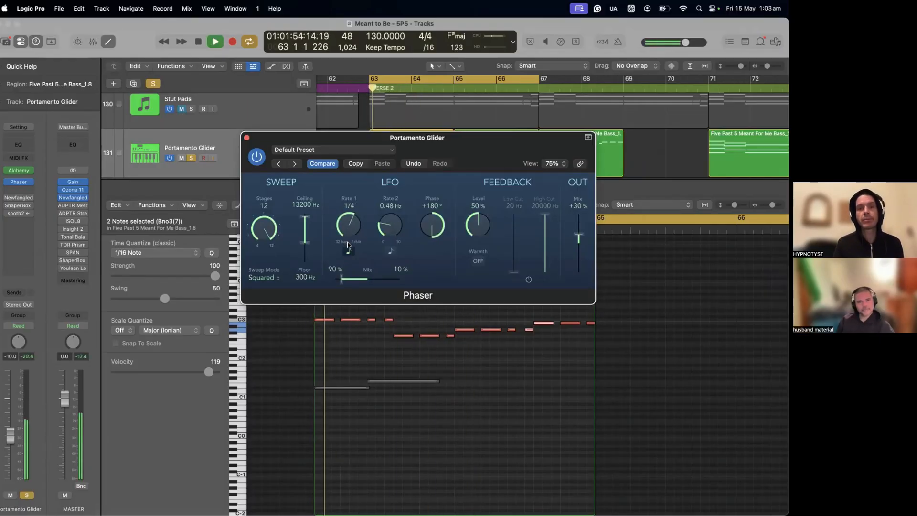
- Slow the Phaser's LFO Rate 1 to 1 Bar and audition the part
{"action": "key", "text": "space"}
{"action": "left_click_drag", "start_coordinate": [349, 230], "coordinate": [350, 252]}
{"action": "key", "text": "space"}
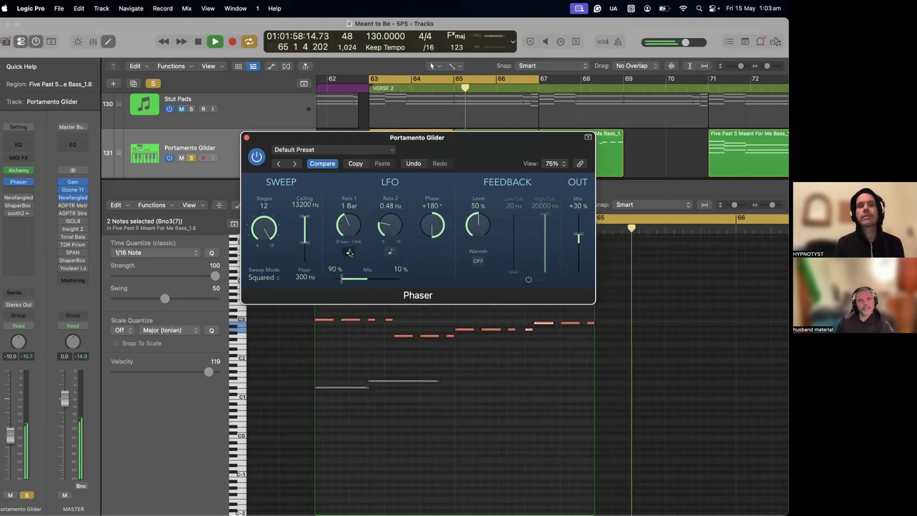
{"action": "key", "text": "space"}
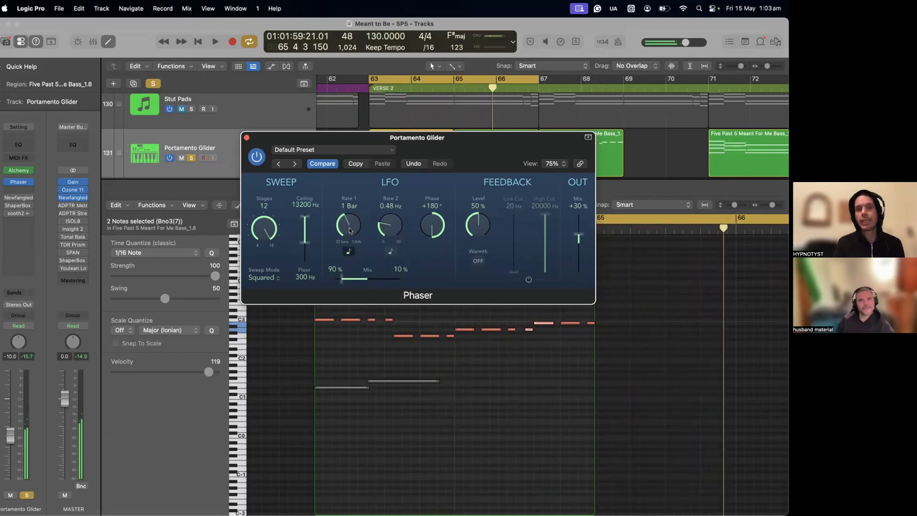
- Audition the part with the Phaser's LFO Rate 1 at 1/2d and return the rate to 1 Bar
{"action": "scroll", "coordinate": [350, 228], "scroll_direction": "up", "scroll_amount": 1}
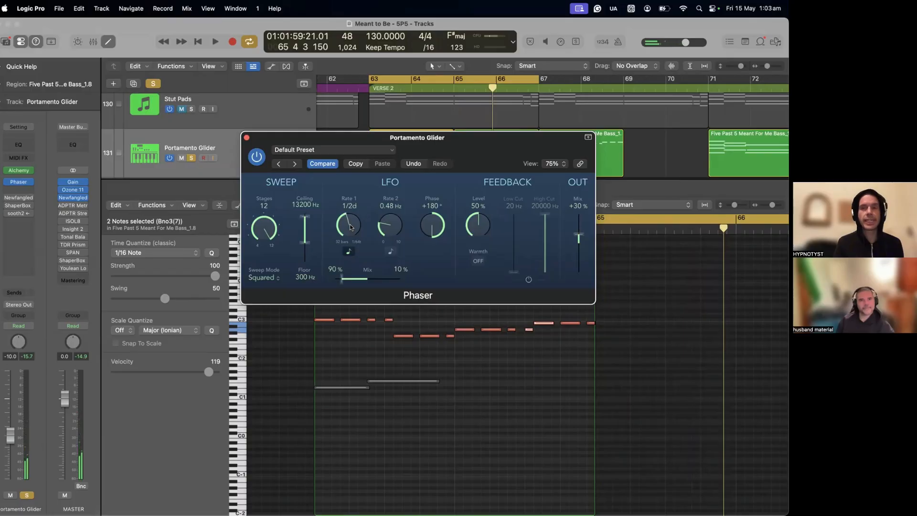
{"action": "key", "text": "space"}
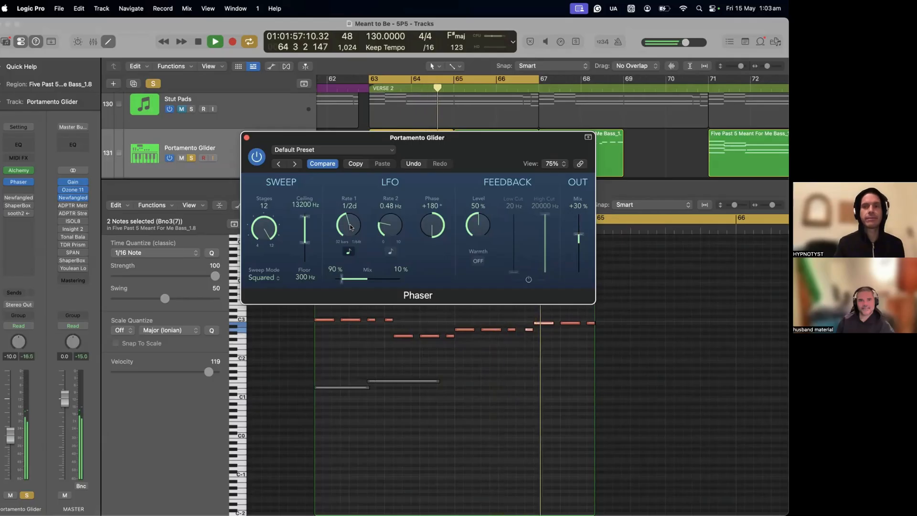
{"action": "key", "text": "space"}
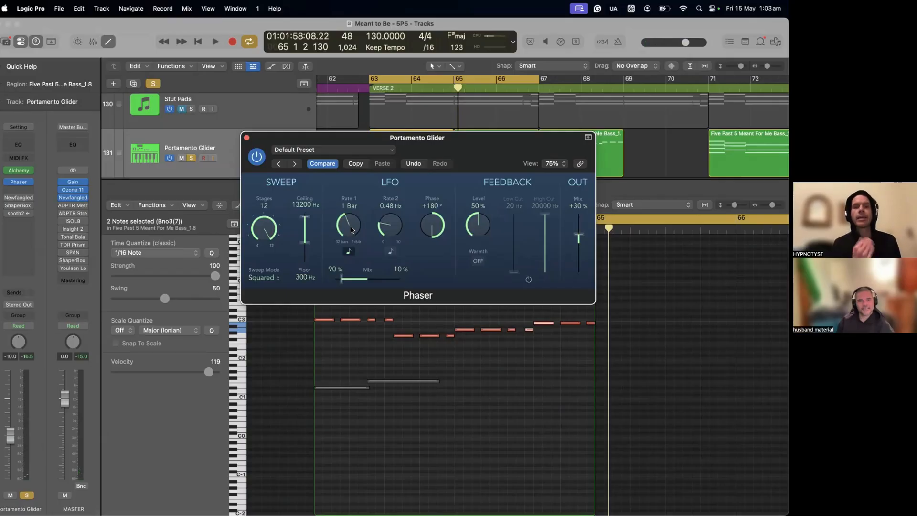
- Switch the tempo sync of the Phaser's LFO Rate 1 off and back on
{"action": "left_click", "coordinate": [349, 250]}
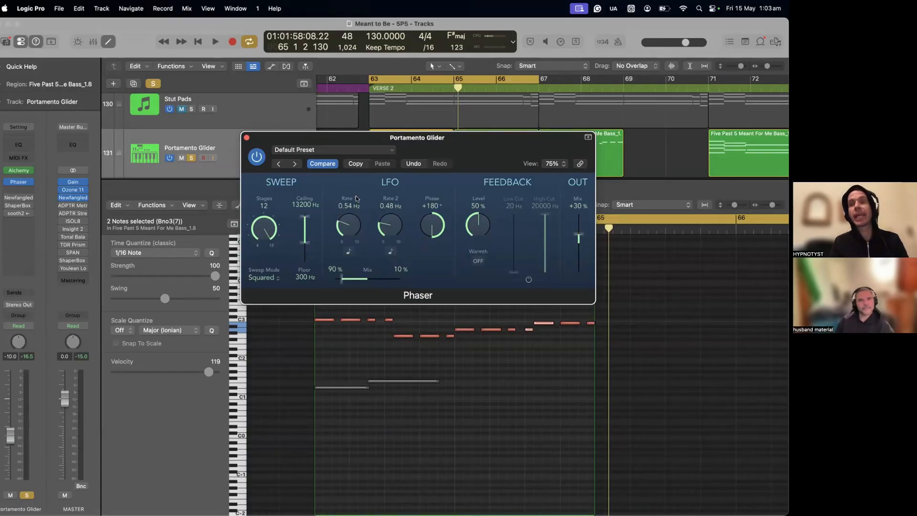
{"action": "left_click", "coordinate": [349, 251]}
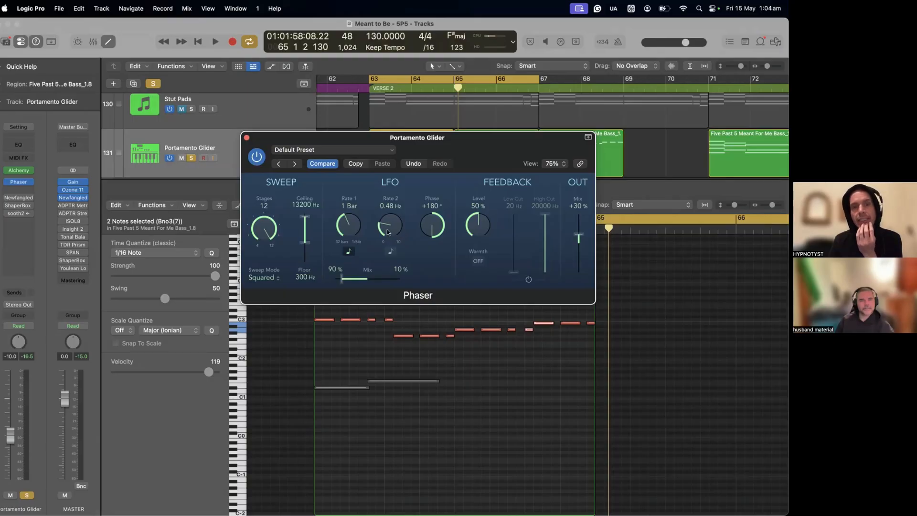
- Audition the part with the Phaser's LFO Rate 2 at 10.00 Hz and undo the Rate 2 changes
{"action": "left_click_drag", "start_coordinate": [388, 233], "coordinate": [420, 112]}
{"action": "key", "text": "space"}
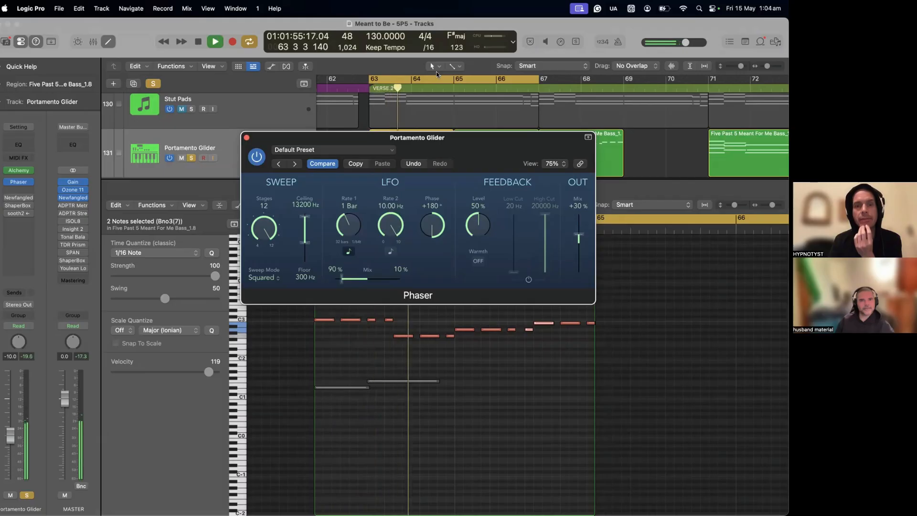
{"action": "key", "text": "space"}
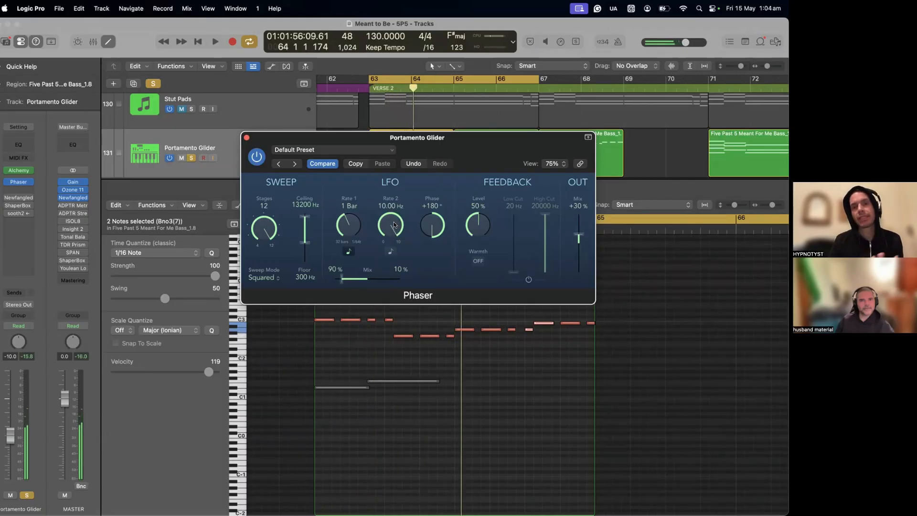
{"action": "left_click_drag", "start_coordinate": [395, 227], "coordinate": [393, 279]}
{"action": "left_click", "coordinate": [412, 164]}
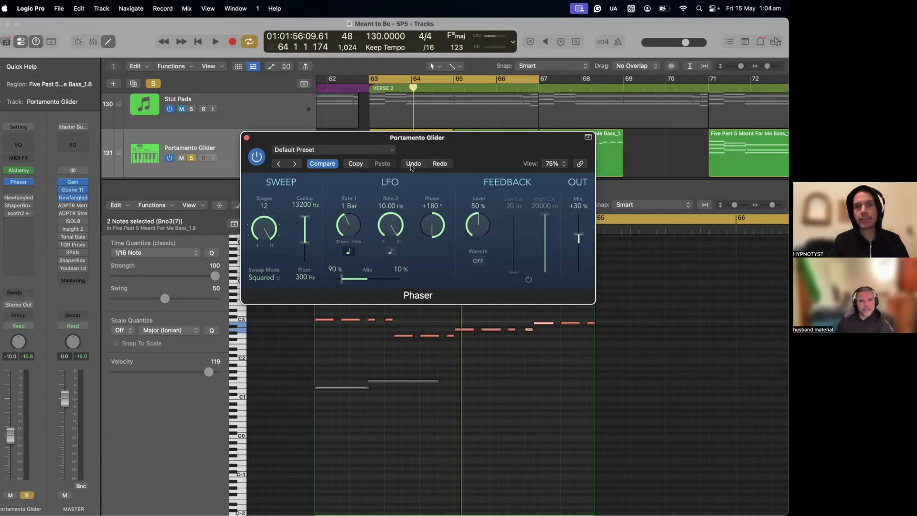
- Play the part through the Phaser once more and close the Phaser's settings
{"action": "key", "text": "space"}
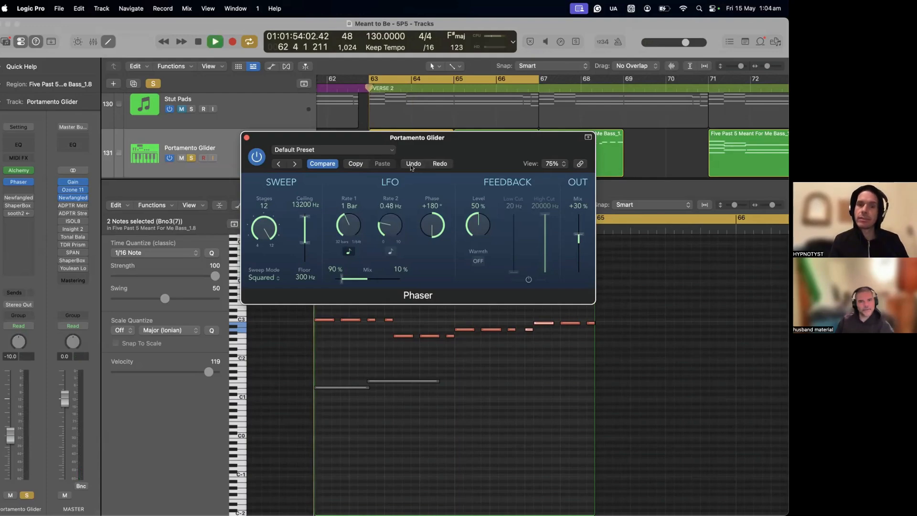
{"action": "key", "text": "space"}
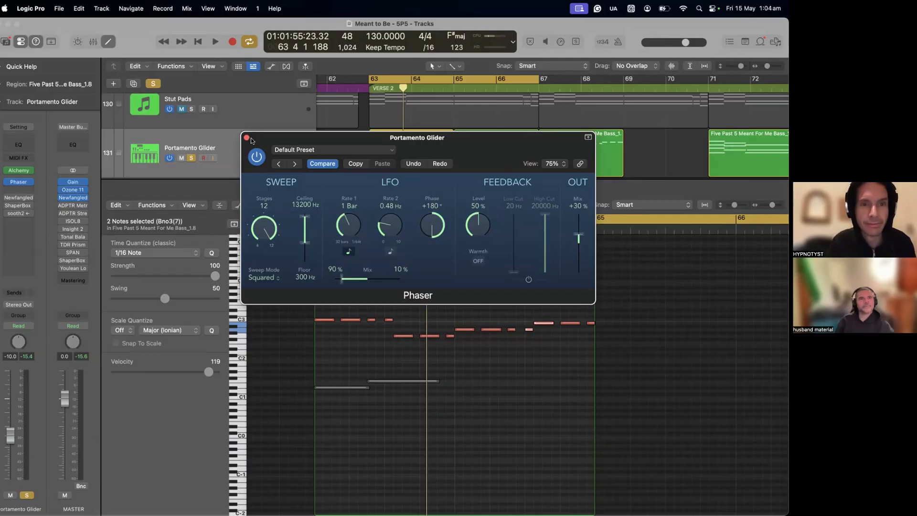
{"action": "left_click", "coordinate": [246, 138]}
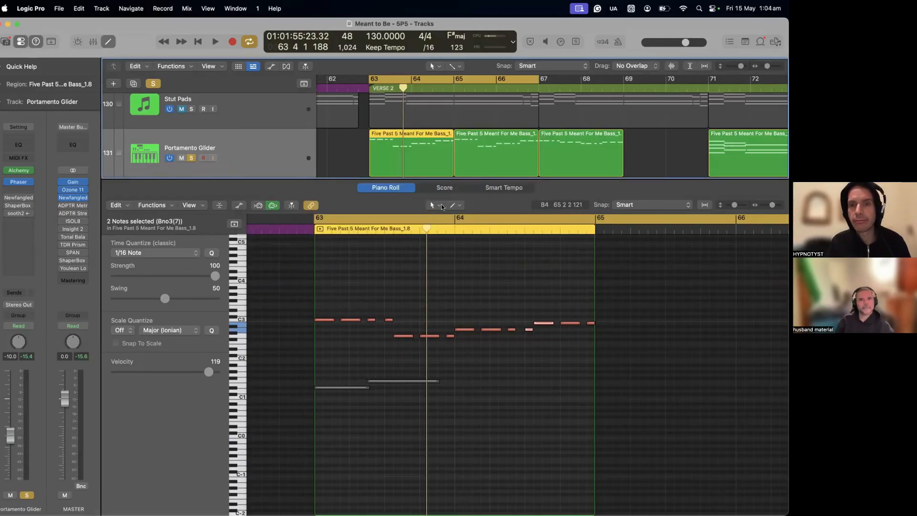
- Set the cycle range to run from bar 67 to bar 69 and start playback there
{"action": "left_click", "coordinate": [550, 82]}
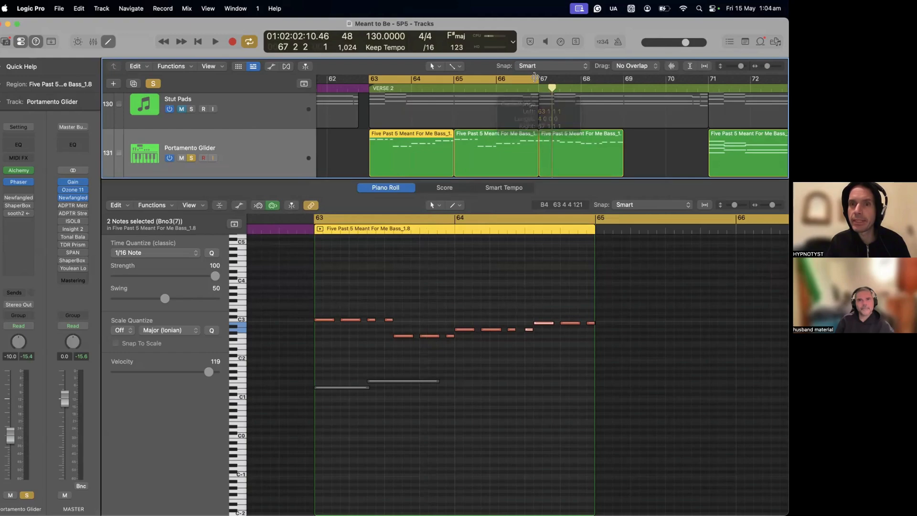
{"action": "left_click_drag", "start_coordinate": [536, 77], "coordinate": [623, 89]}
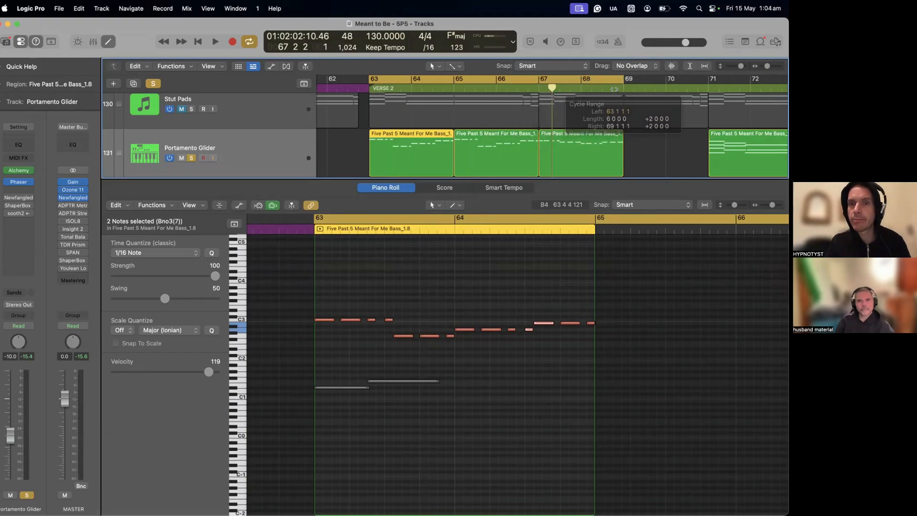
{"action": "left_click_drag", "start_coordinate": [365, 79], "coordinate": [538, 106]}
{"action": "key", "text": "space"}
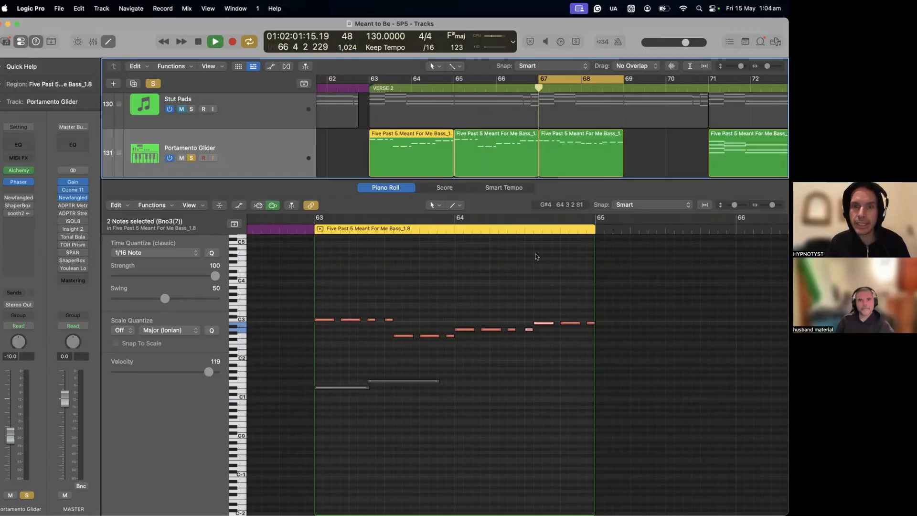
- Show the Portamento Glider region at bar 67 in the Piano Roll and listen to it
{"action": "scroll", "coordinate": [536, 256], "scroll_direction": "right", "scroll_amount": 5}
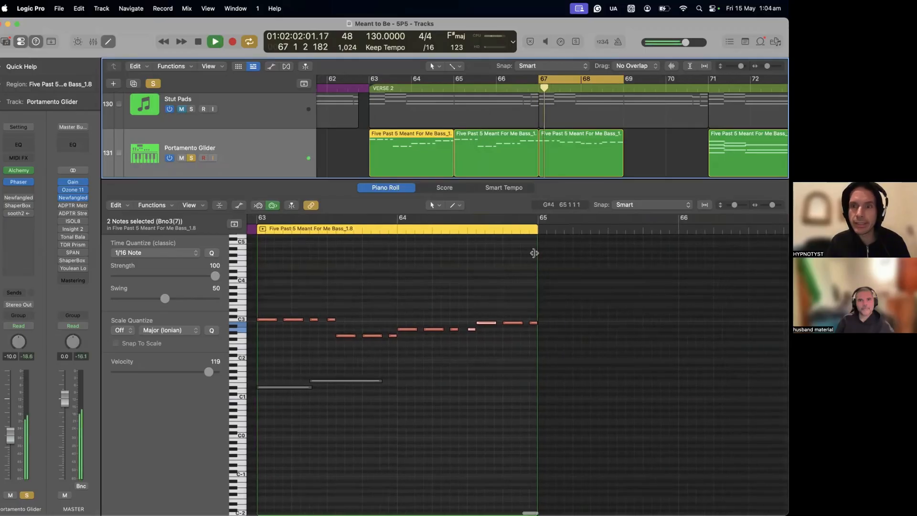
{"action": "left_click", "coordinate": [561, 161]}
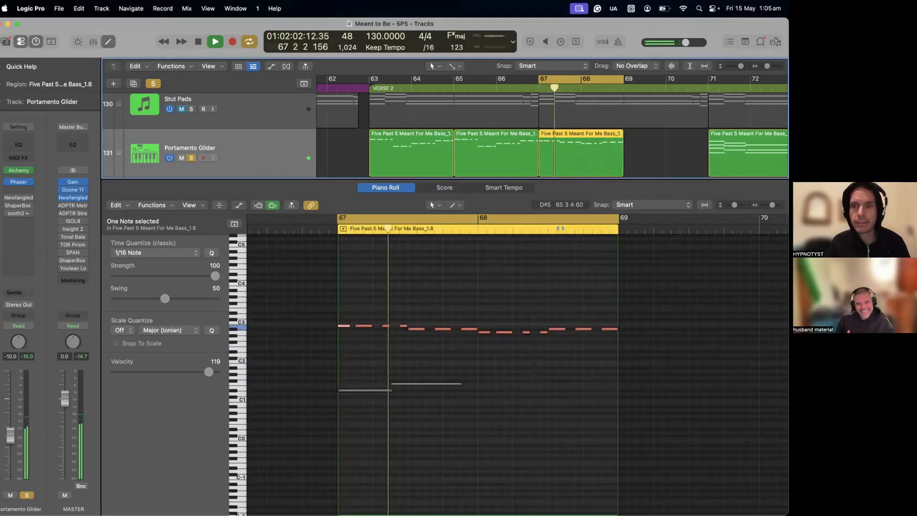
{"action": "key", "text": "space"}
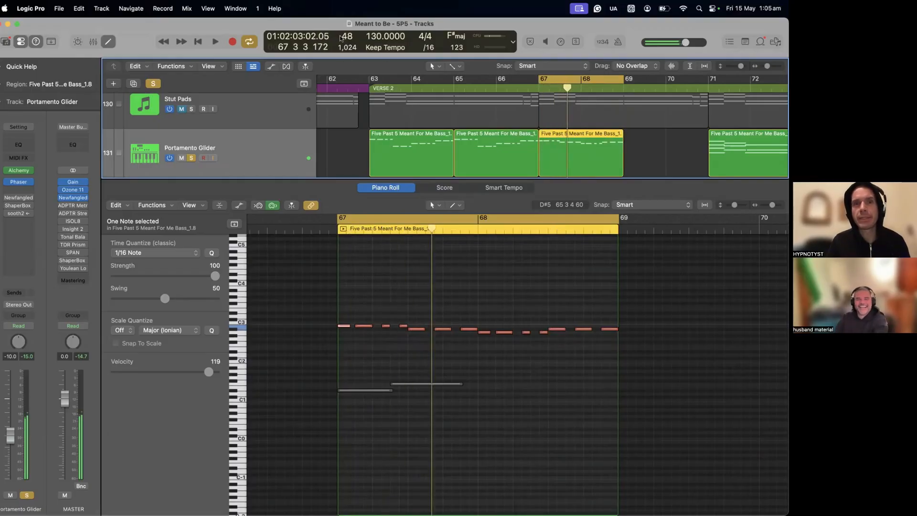
- Move the project window down, set the project tempo to 123 and audition the part
{"action": "left_click_drag", "start_coordinate": [310, 56], "coordinate": [261, 90]}
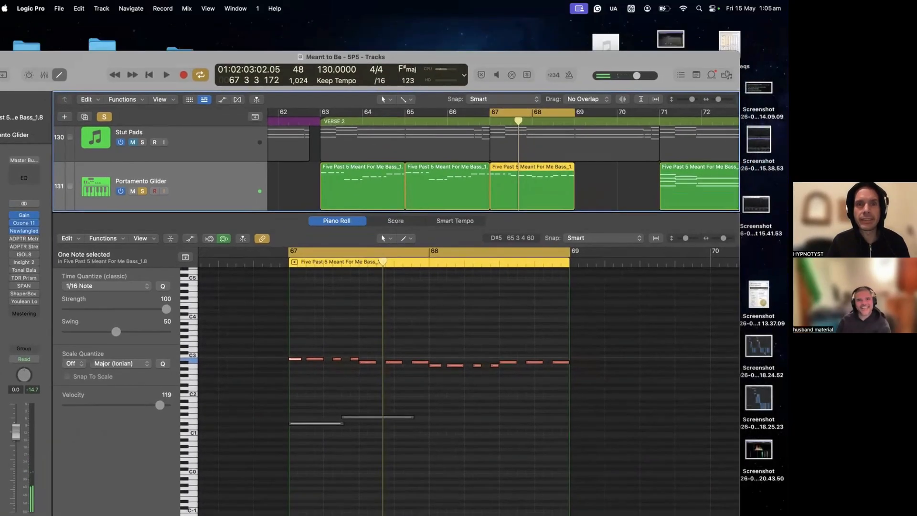
{"action": "left_click_drag", "start_coordinate": [337, 70], "coordinate": [326, 81]}
{"action": "key", "text": "space"}
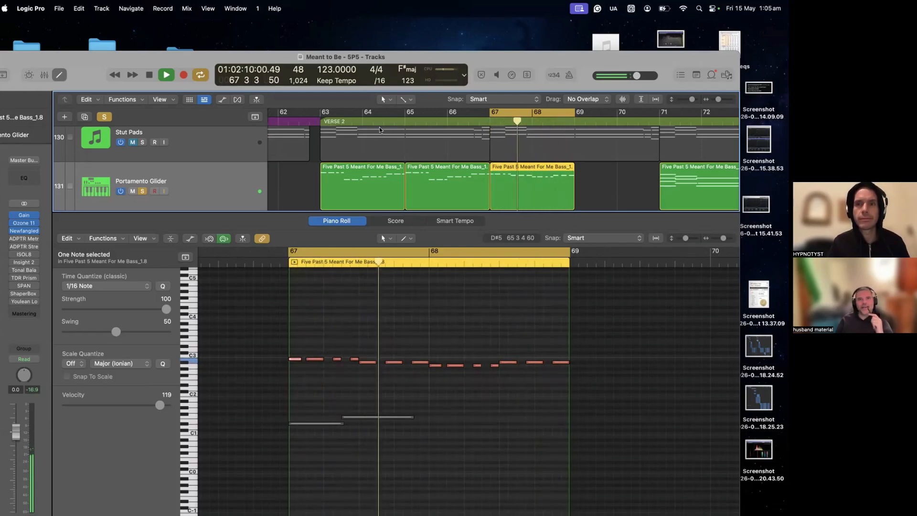
{"action": "key", "text": "space"}
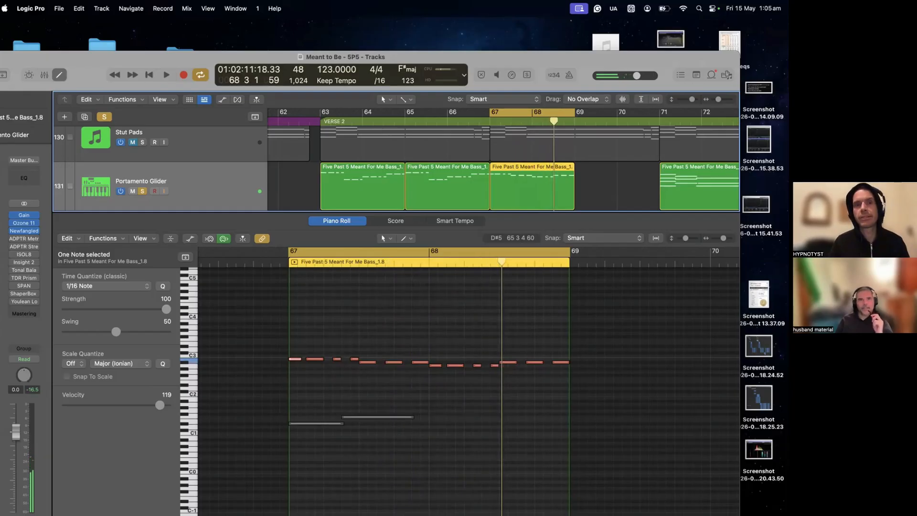
- Set the project tempo to 125, play the part and move the project window back up
{"action": "left_click_drag", "start_coordinate": [320, 68], "coordinate": [321, 65]}
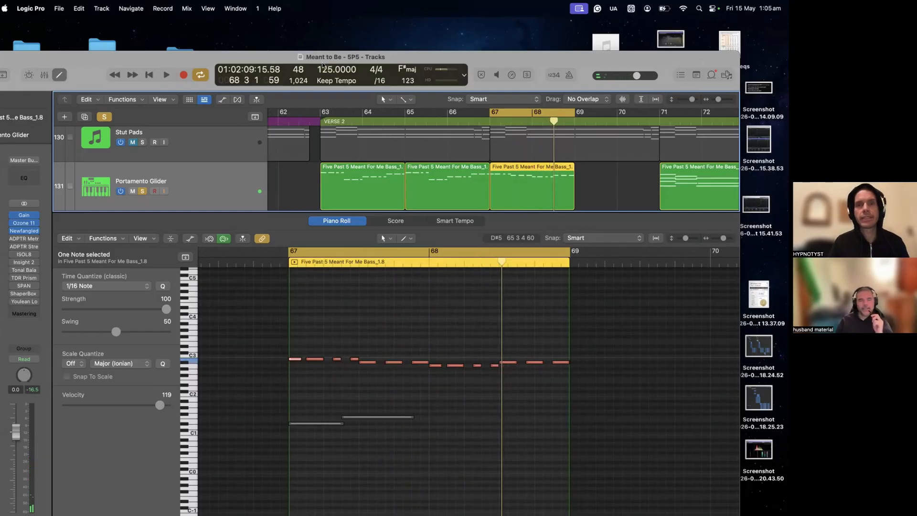
{"action": "key", "text": "space"}
{"action": "left_click_drag", "start_coordinate": [240, 53], "coordinate": [291, 18]}
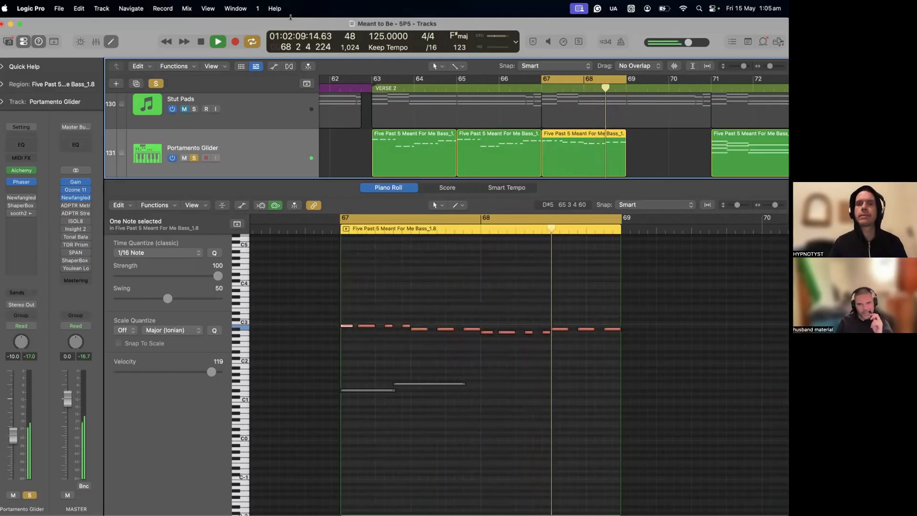
{"action": "key", "text": "space"}
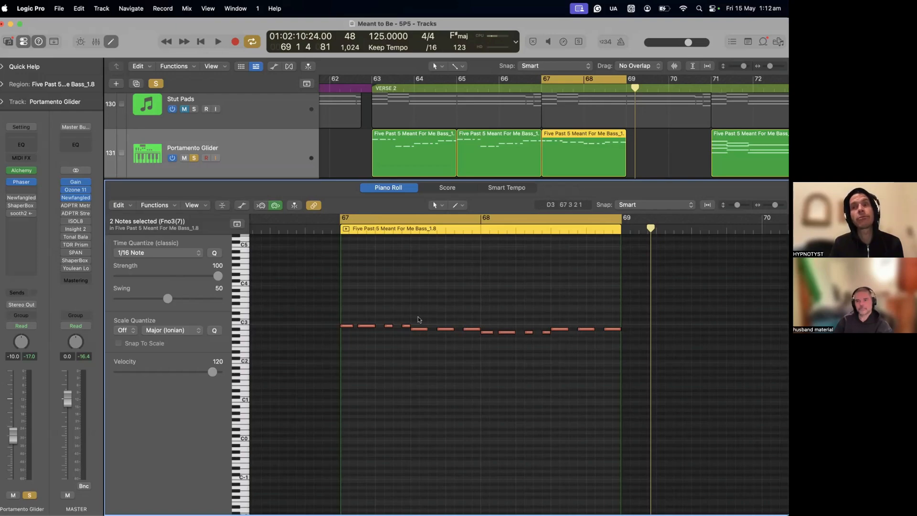
- Check the pitch and velocity of a note in the middle of bar 67
{"action": "mouse_move", "coordinate": [443, 330]}
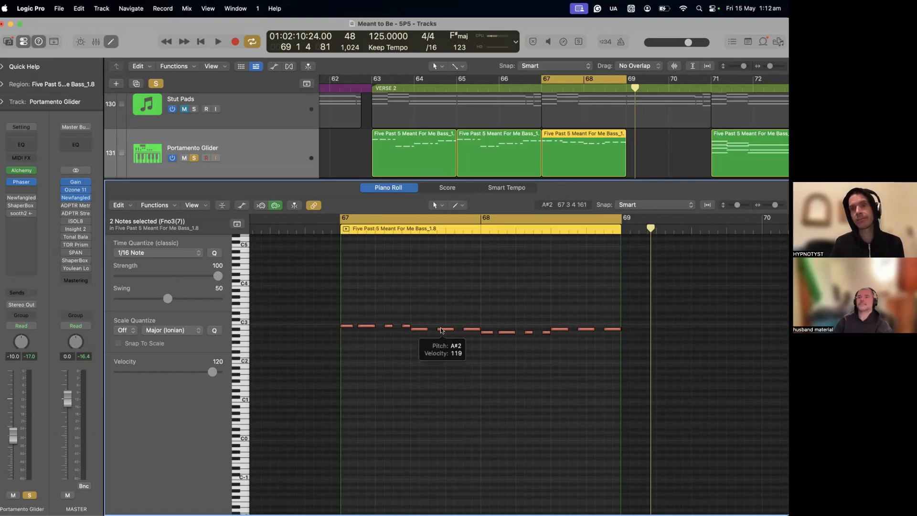